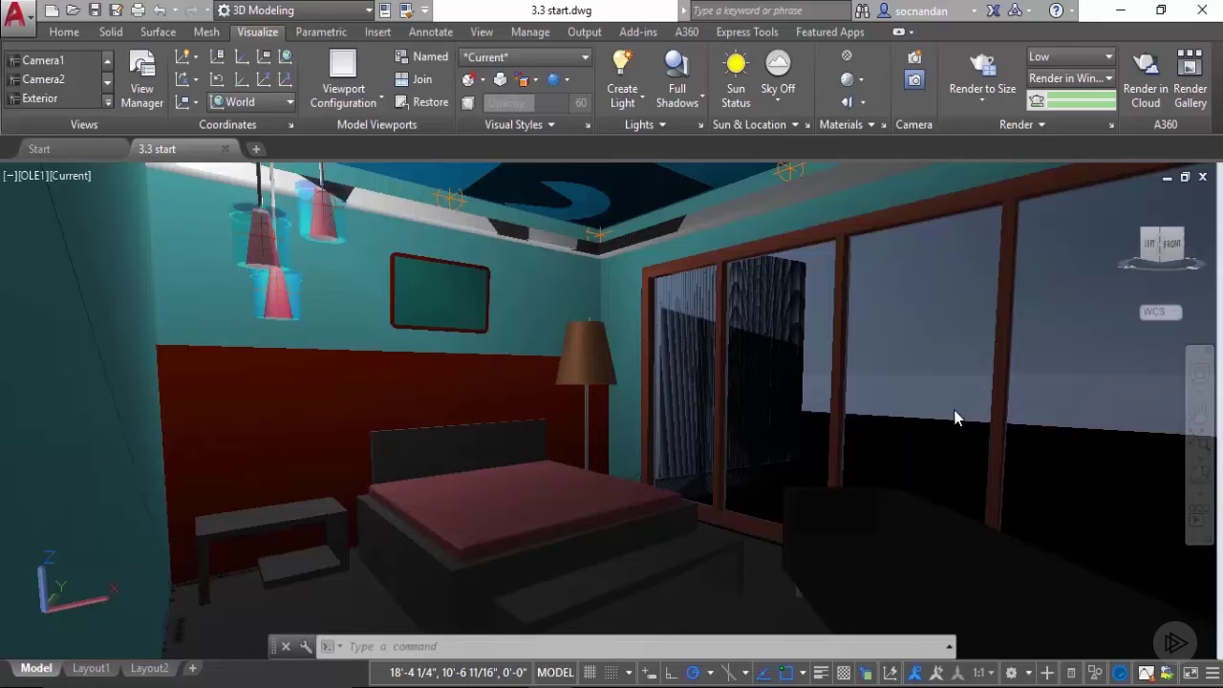
Switch the viewport to the saved Exterior named view under Custom Model Views
click(41, 182)
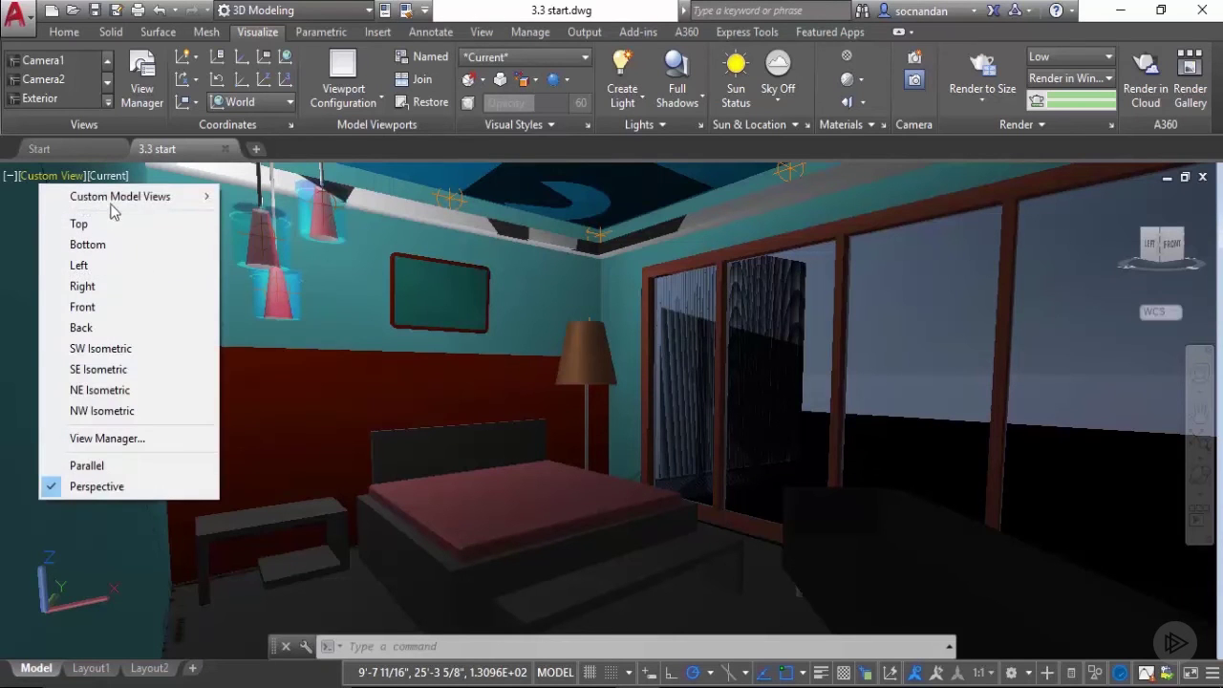
mouse_move(120, 199)
click(266, 242)
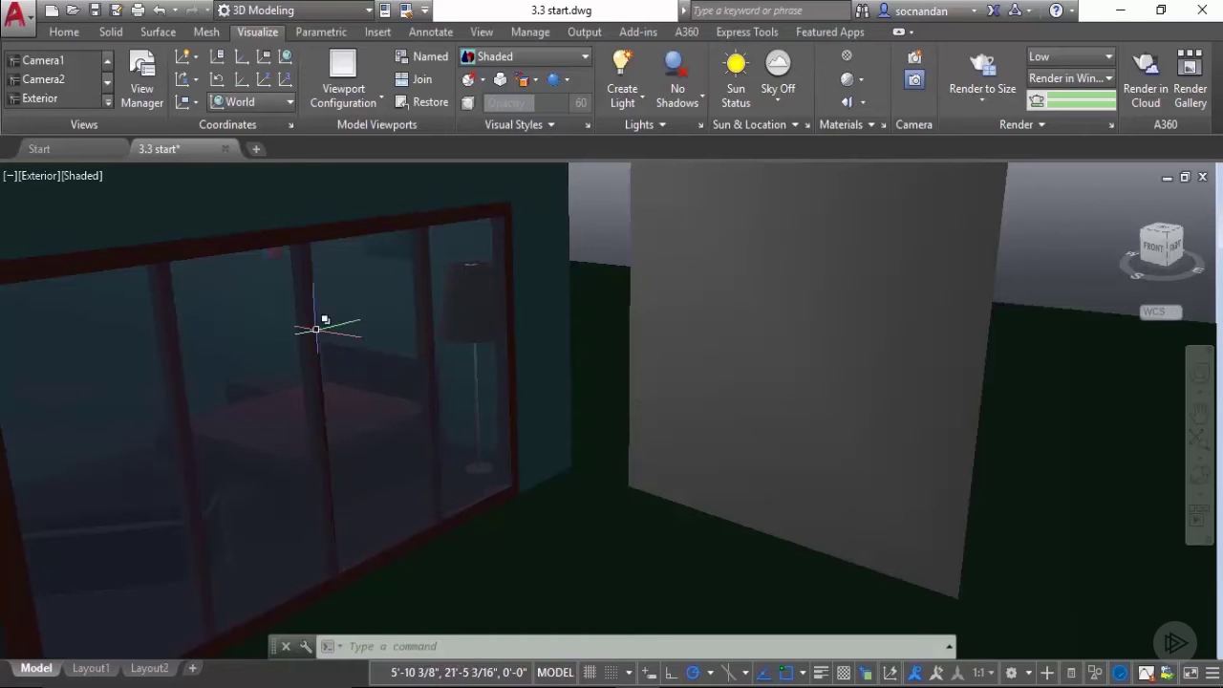
Set the visual style to 2D Wireframe, enable Full Shadows, and turn Sun Status on
click(85, 177)
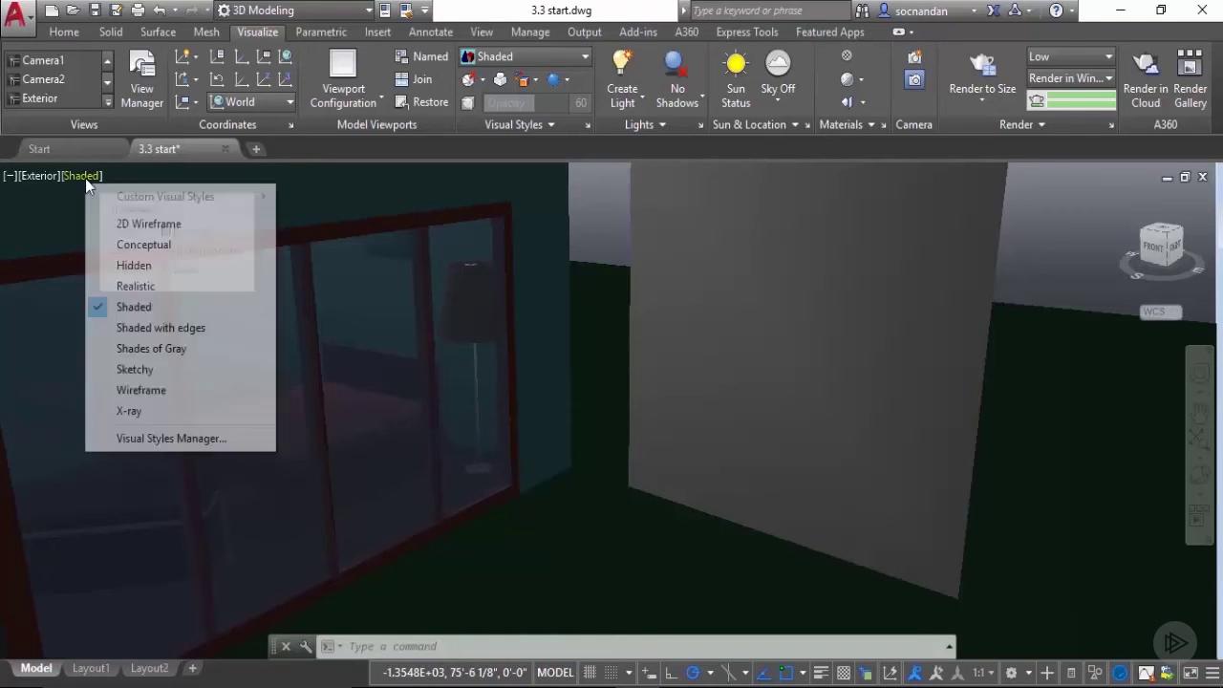
click(124, 226)
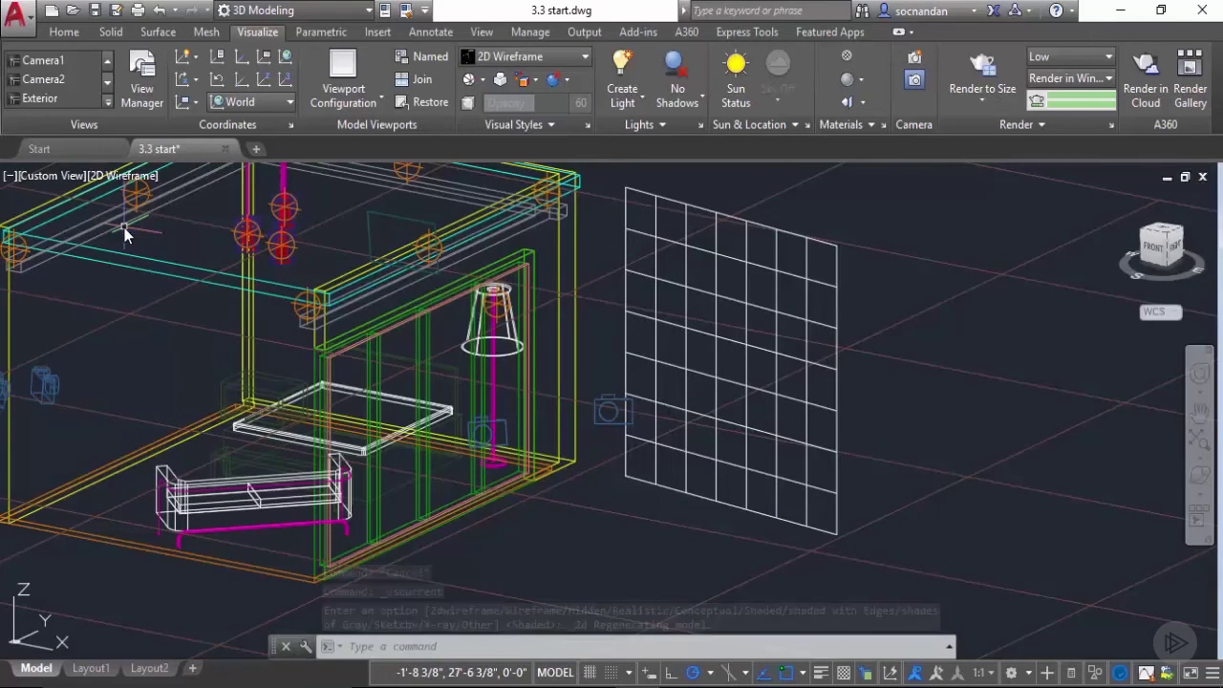
click(678, 91)
click(696, 212)
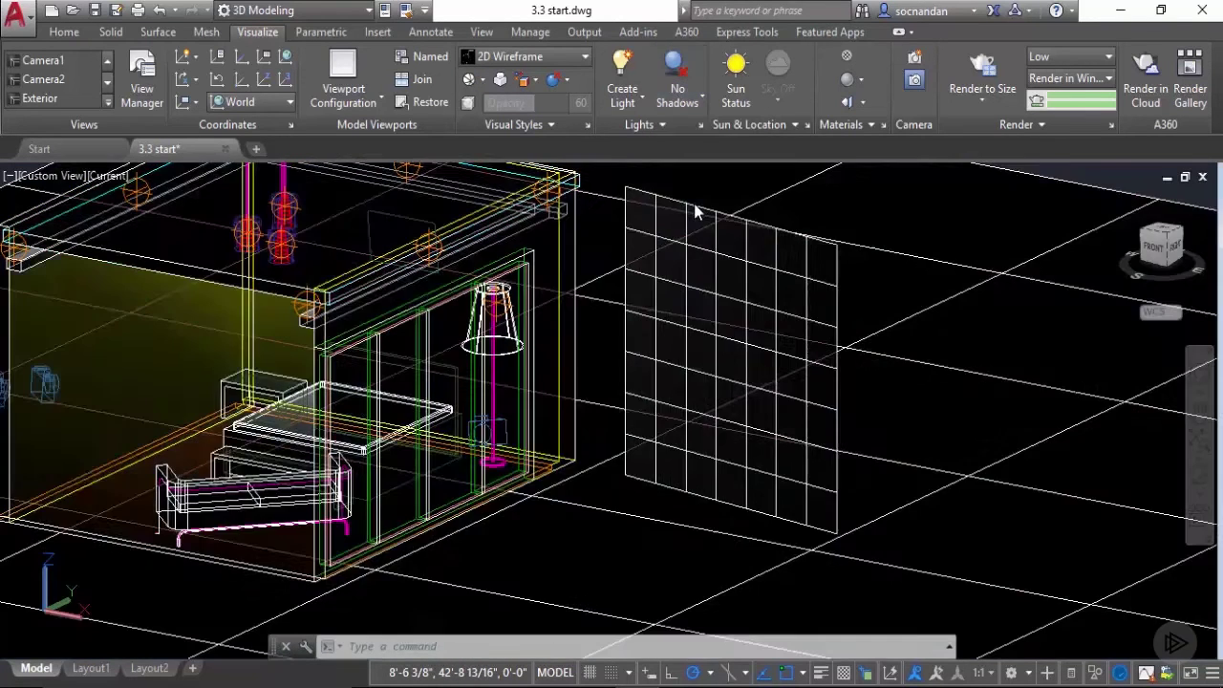
click(735, 76)
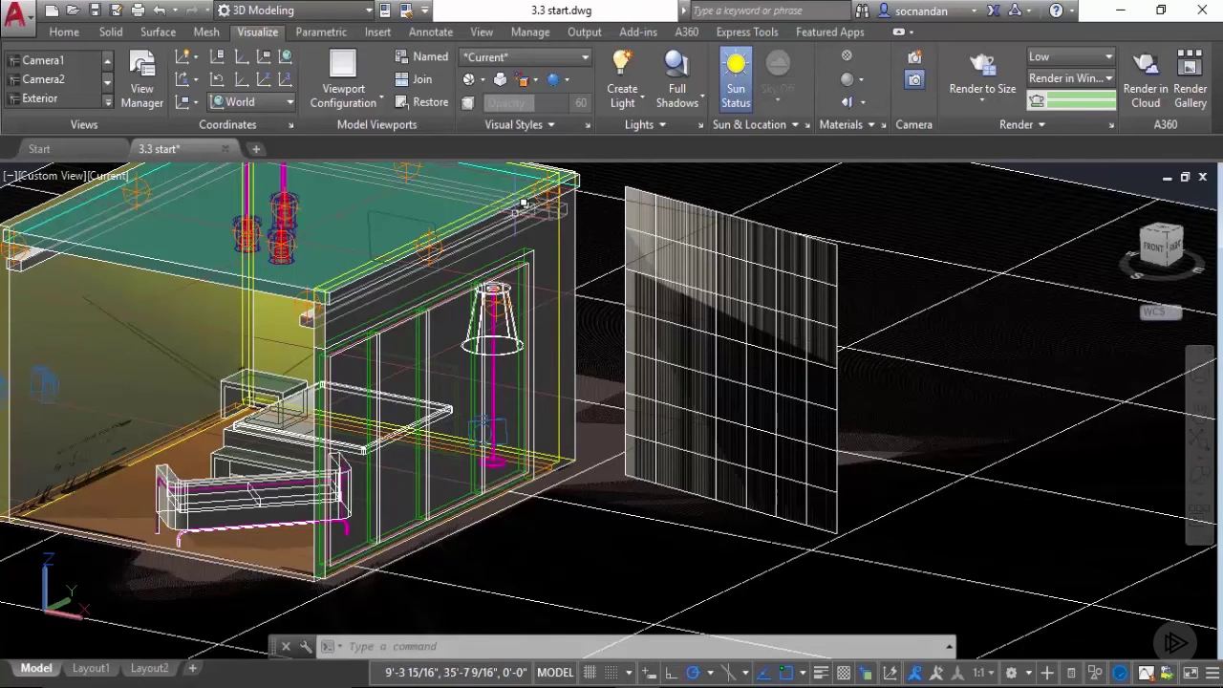
Change the Sun Properties time from 15:00 to 09:00 and close the palette
click(758, 124)
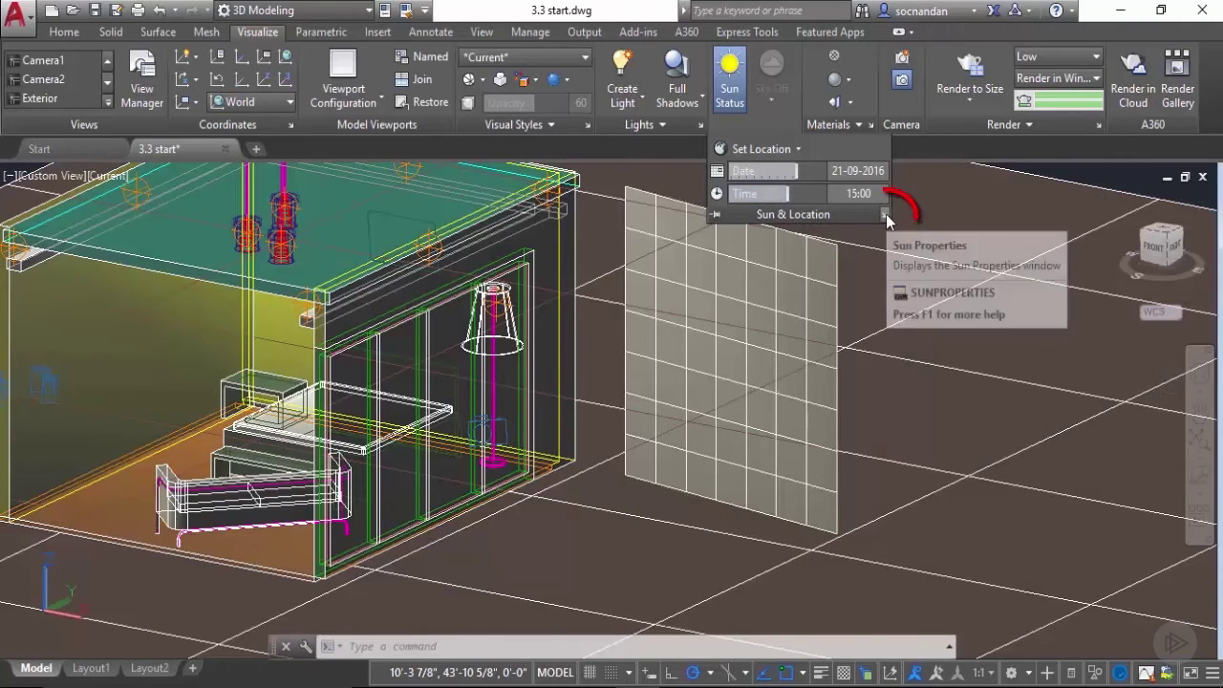
click(885, 214)
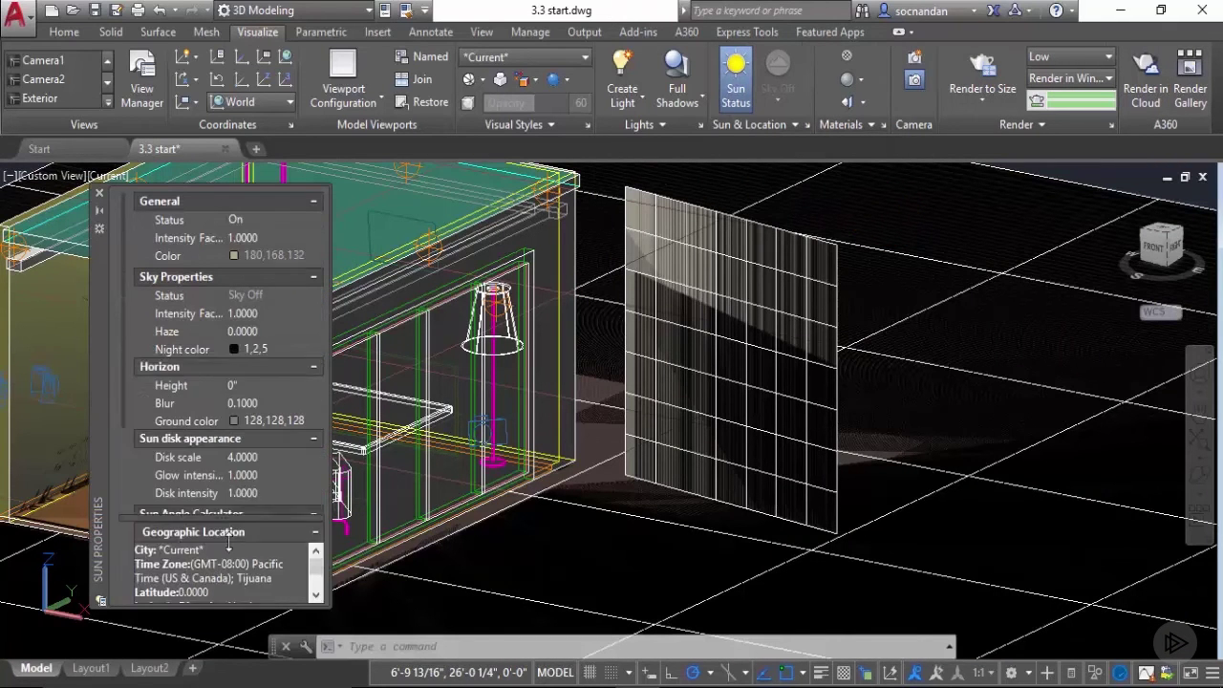
scroll(125, 475, down, 2)
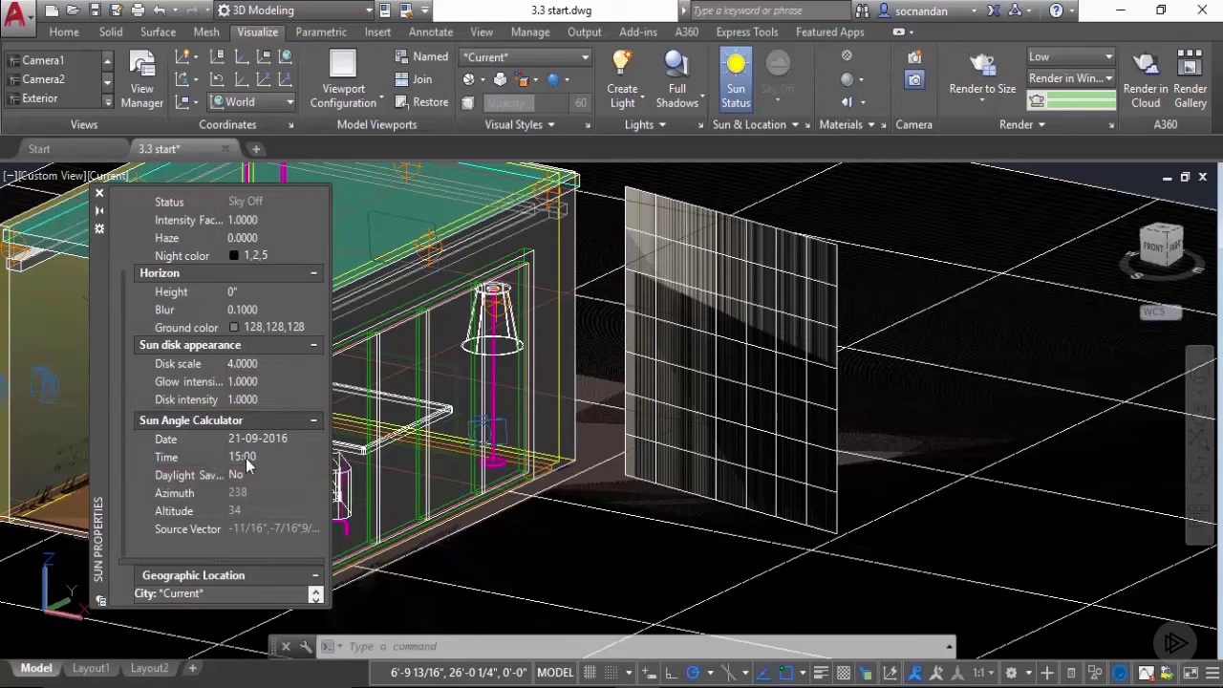
click(270, 456)
click(313, 457)
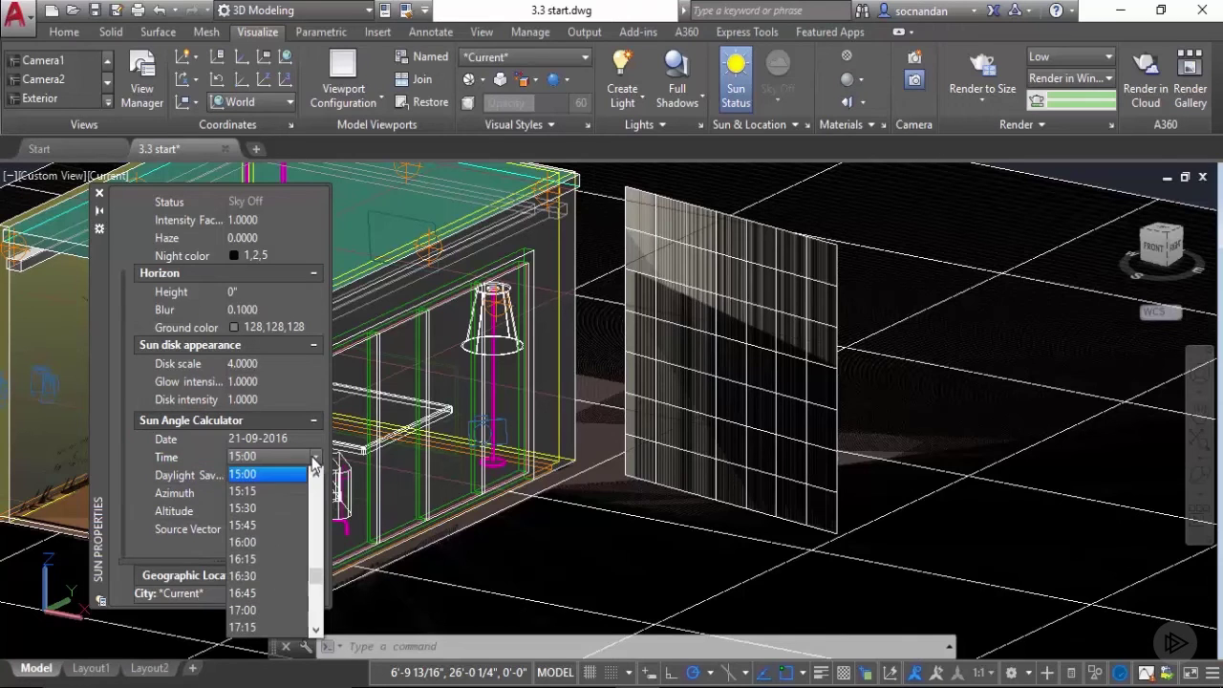
scroll(269, 520, up, 18)
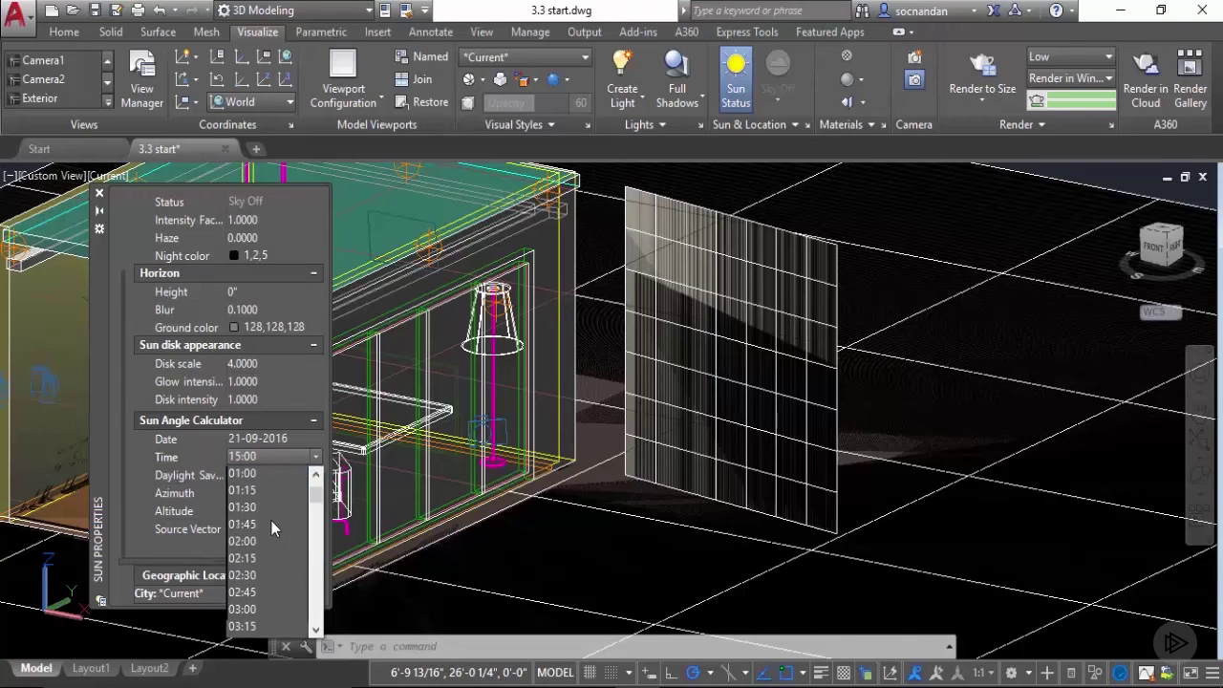
scroll(272, 521, up, 2)
scroll(271, 520, down, 2)
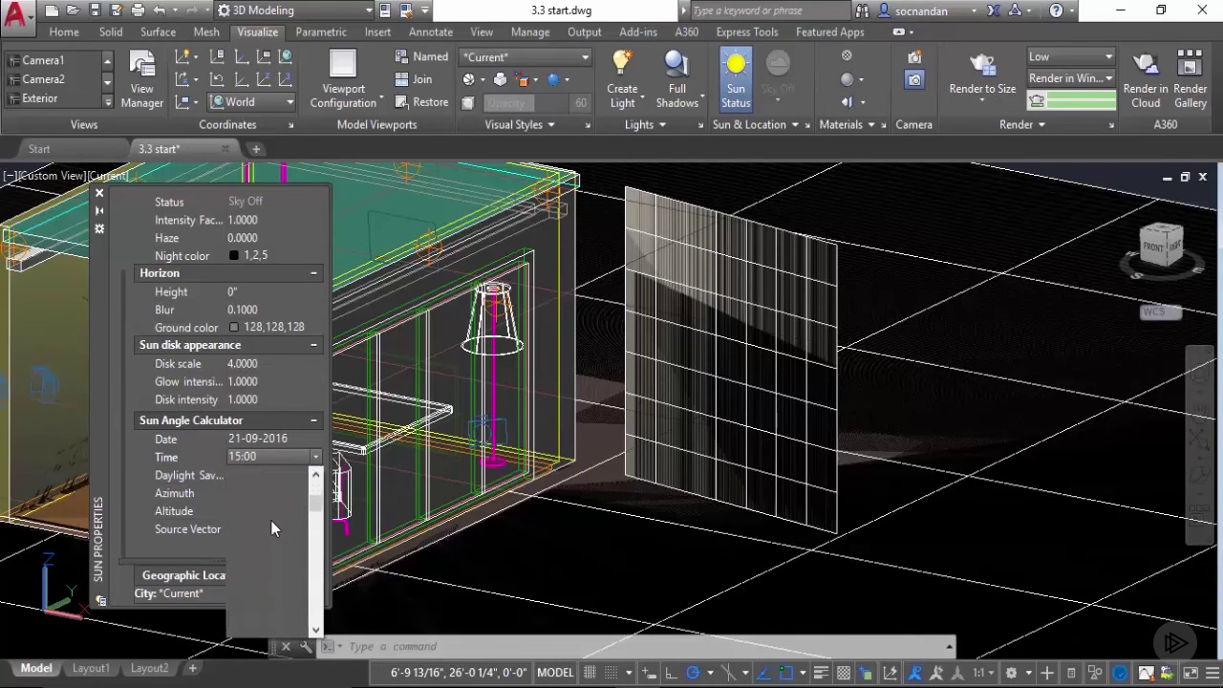
scroll(271, 520, down, 6)
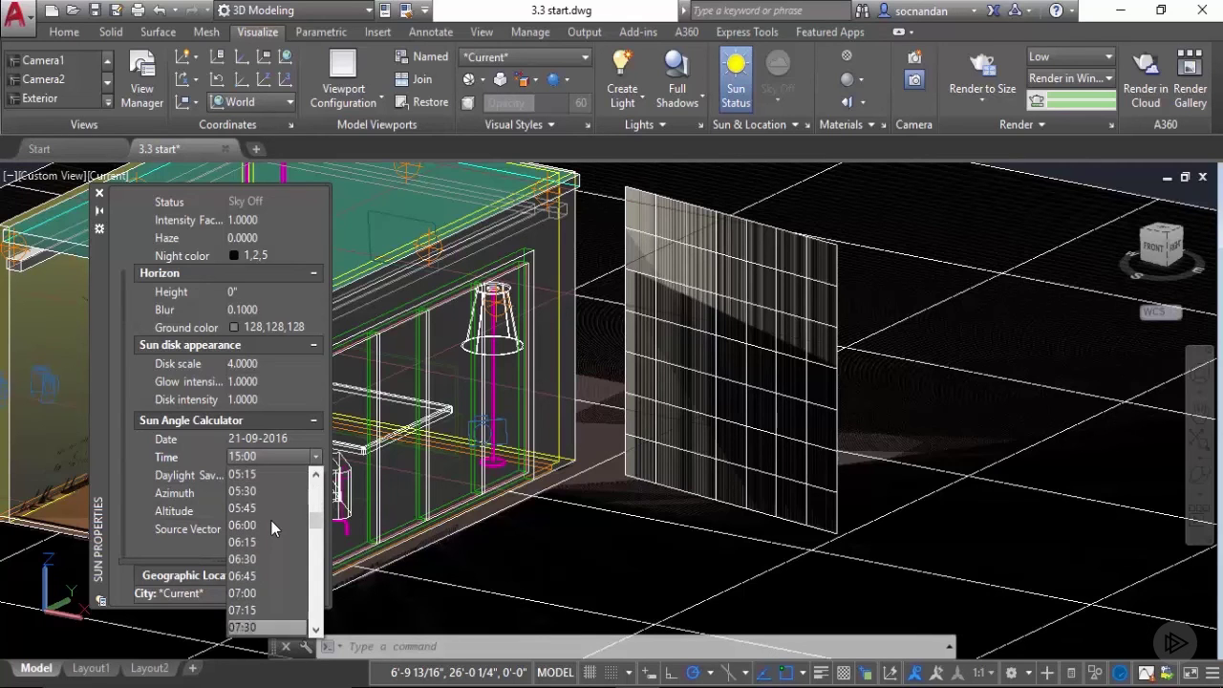
scroll(270, 520, down, 3)
click(250, 577)
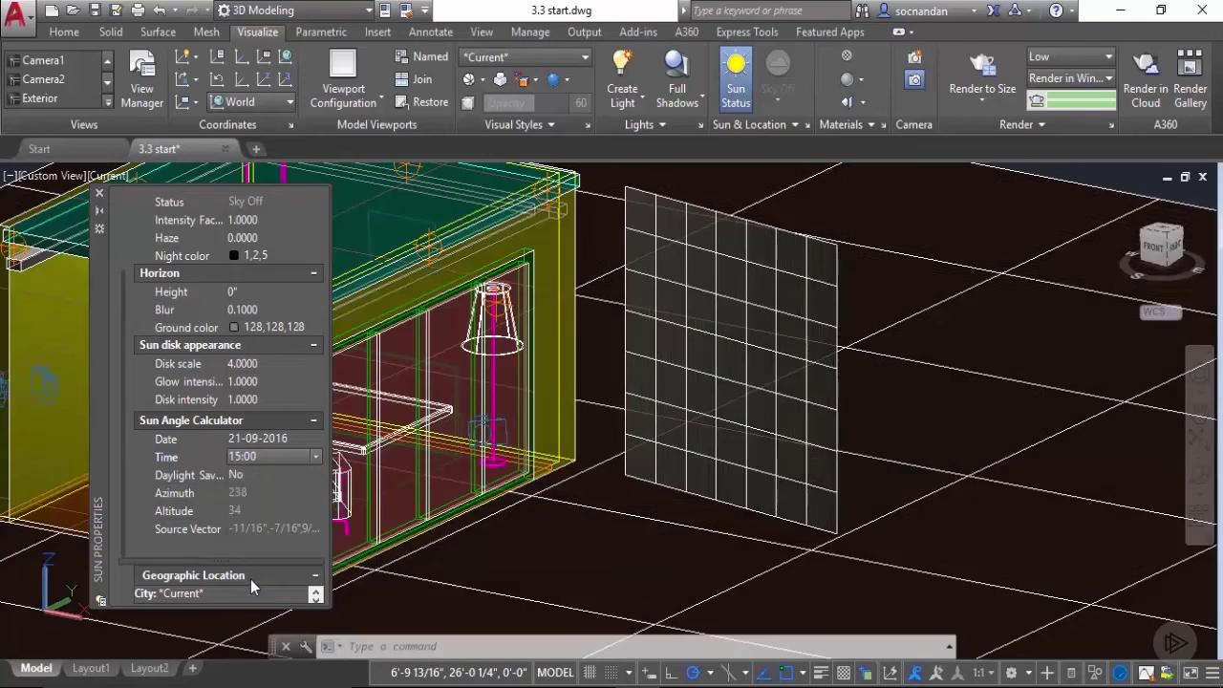
click(98, 193)
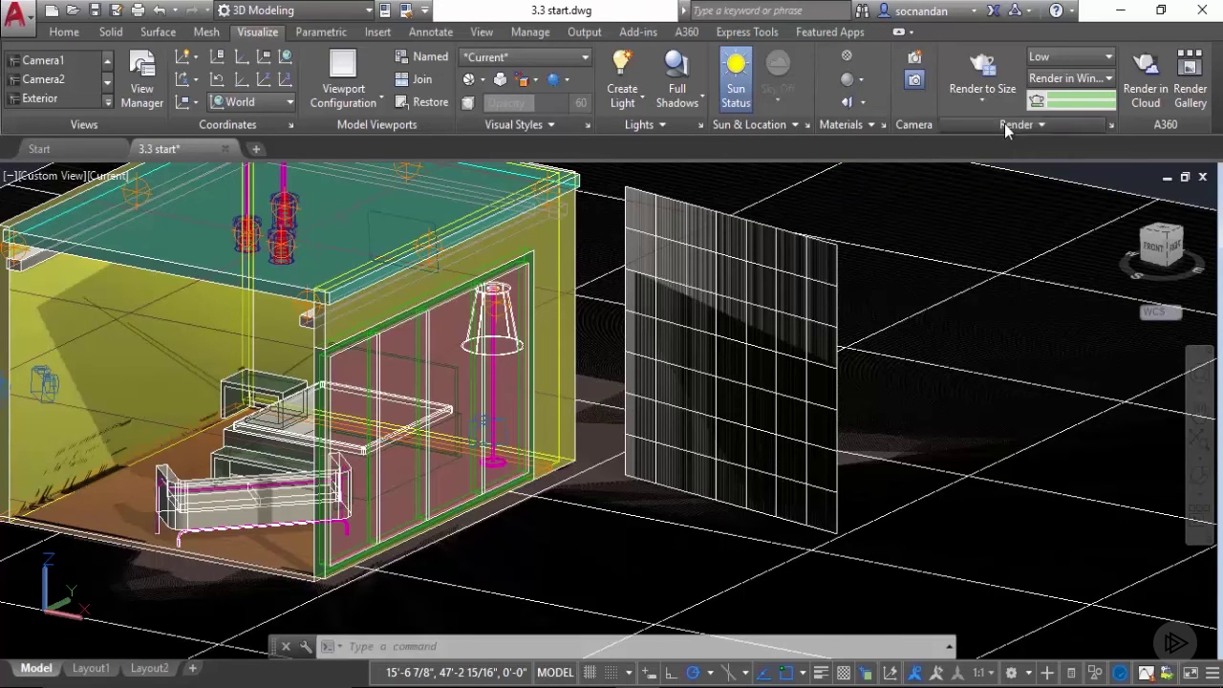
Turn the render environment on with Sharp Highlights lighting, exposure 9 and white balance 6500
click(1004, 124)
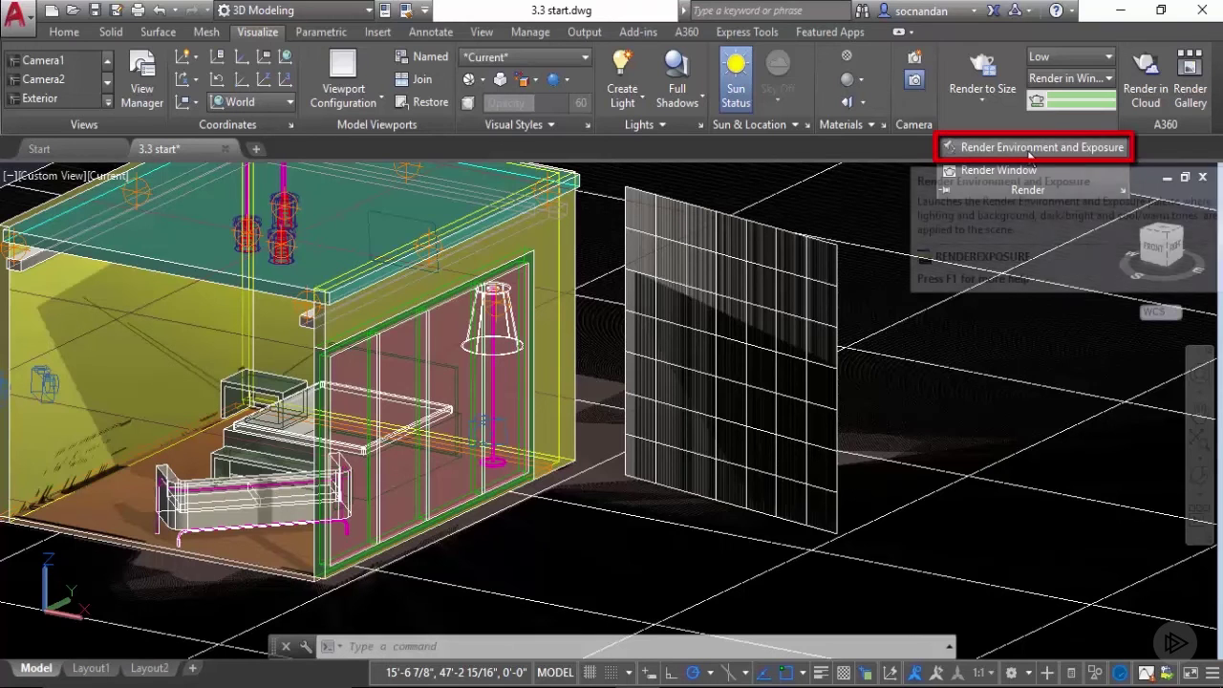
click(1028, 151)
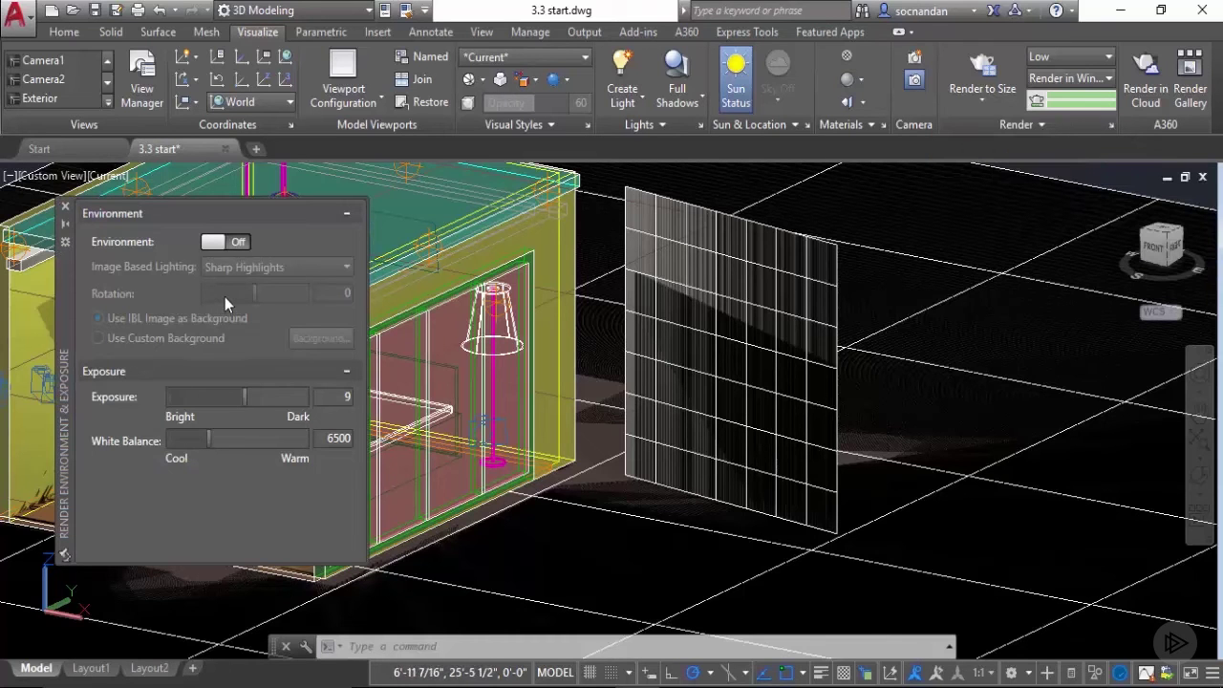
click(242, 242)
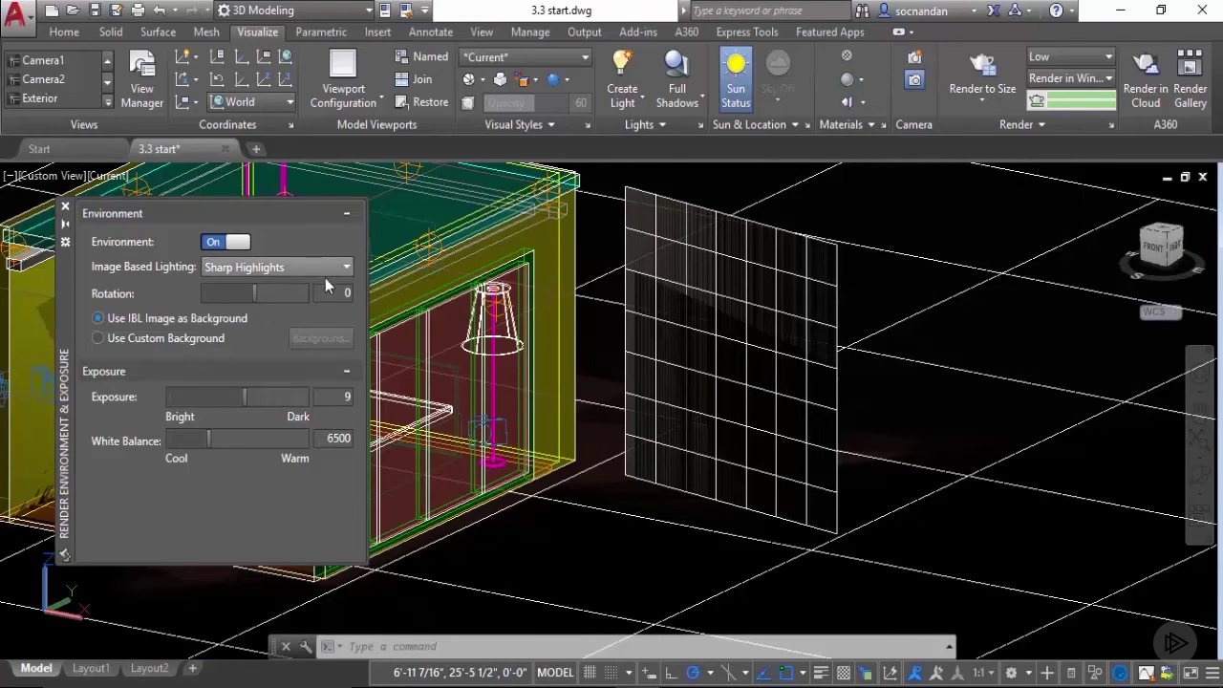
click(65, 206)
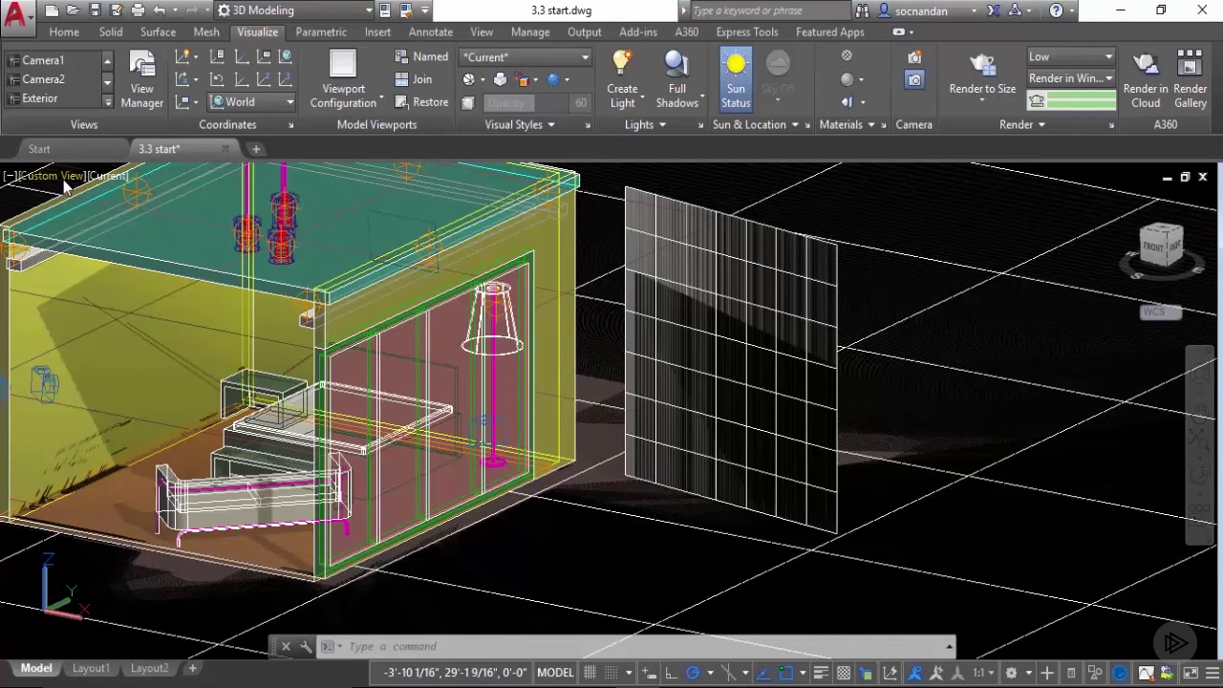
click(64, 181)
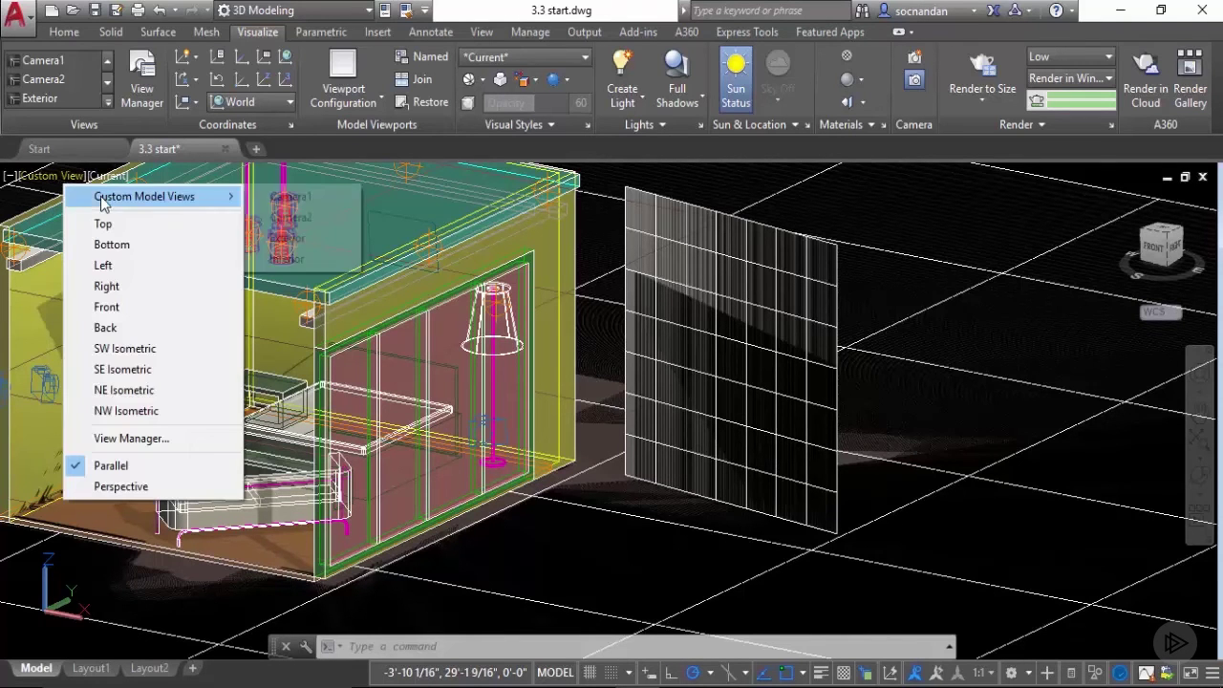
mouse_move(105, 199)
click(277, 238)
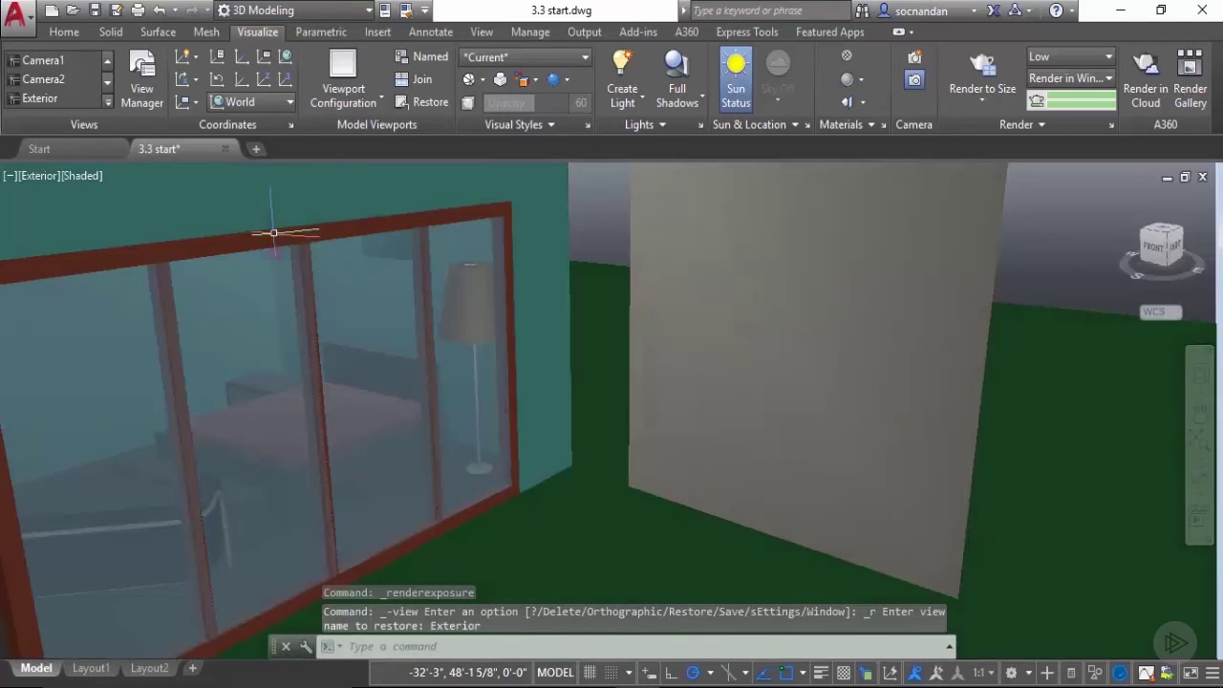
click(682, 92)
click(712, 208)
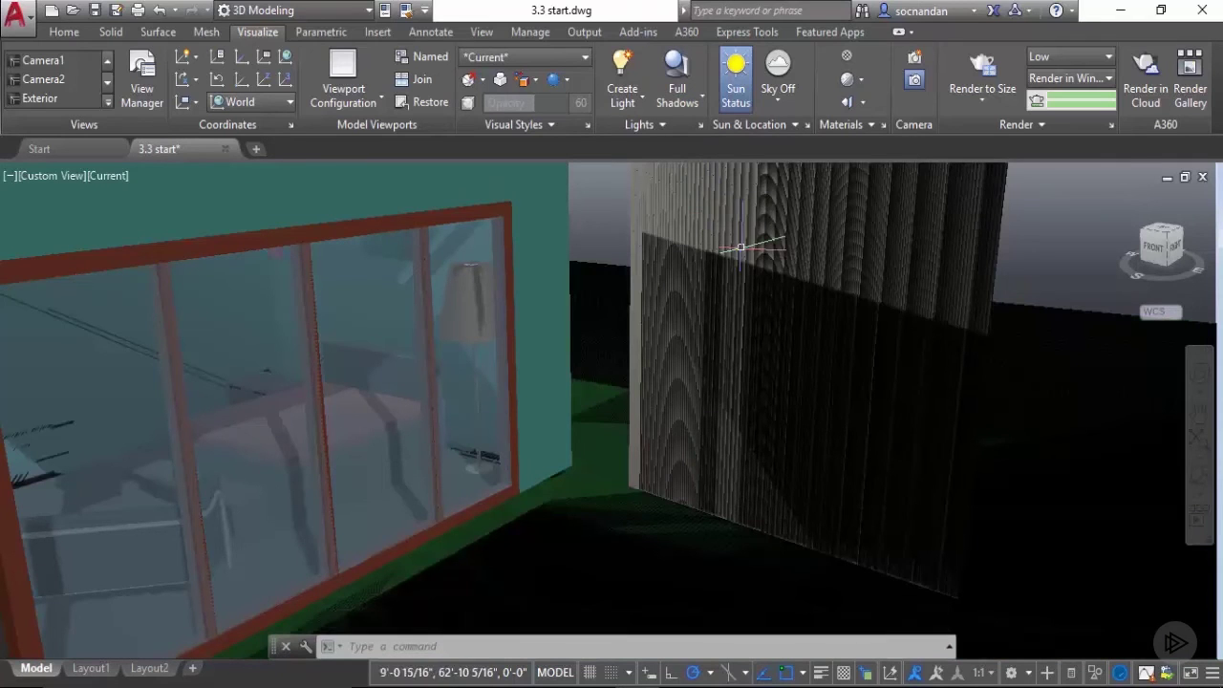
click(1021, 126)
click(1010, 148)
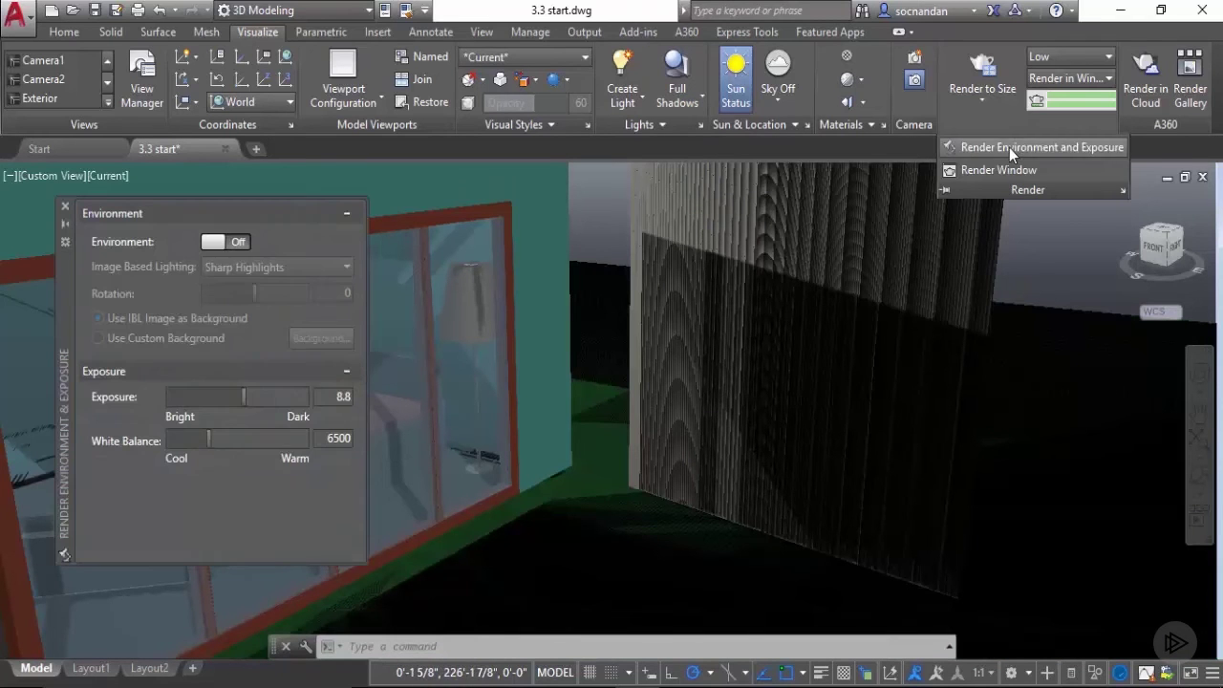
click(242, 243)
click(242, 242)
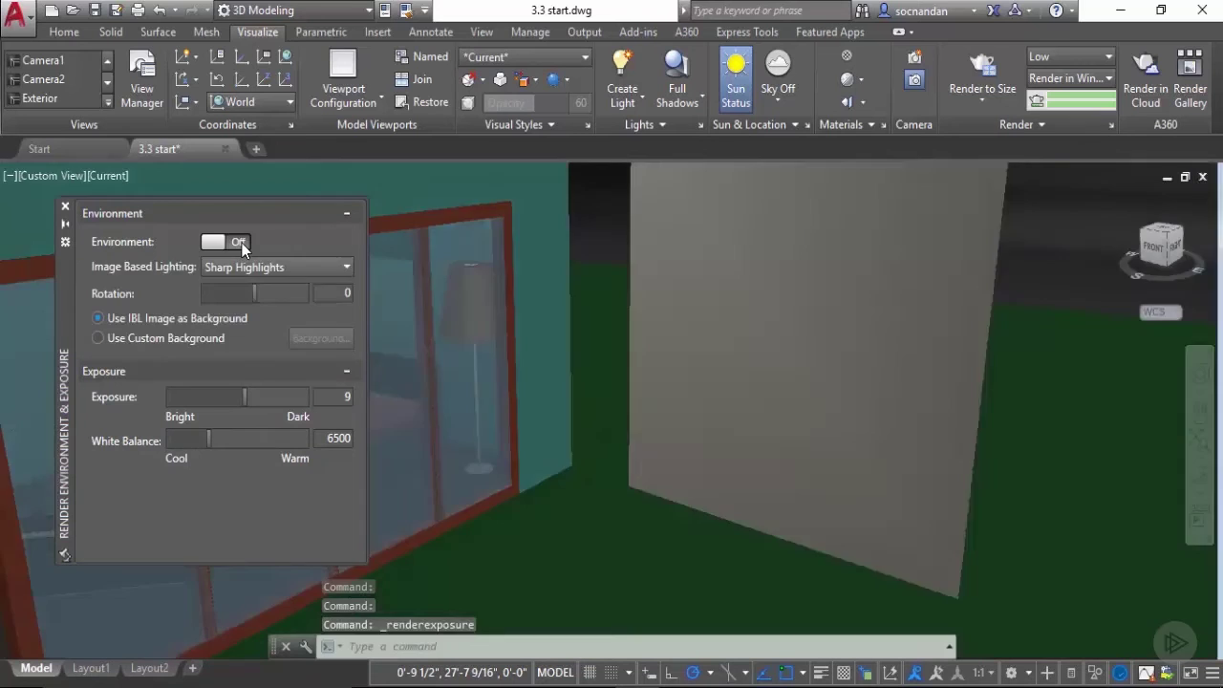
click(65, 206)
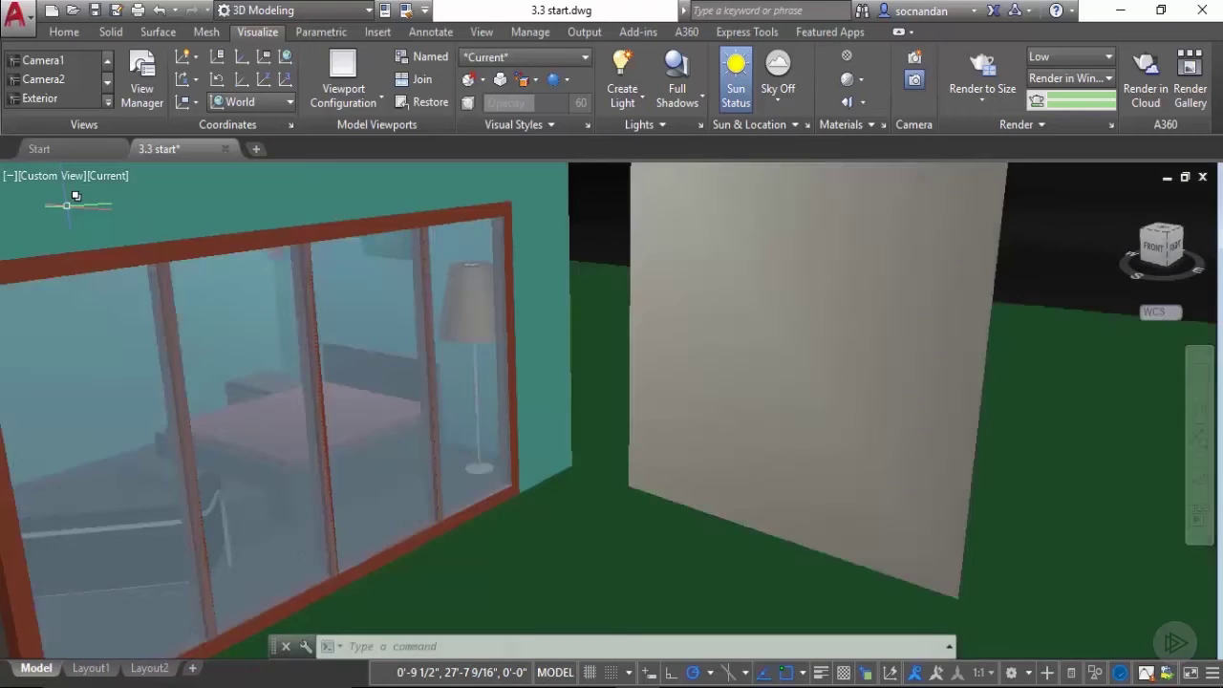
Render the bedroom exterior to size and view the result at 100%
click(986, 84)
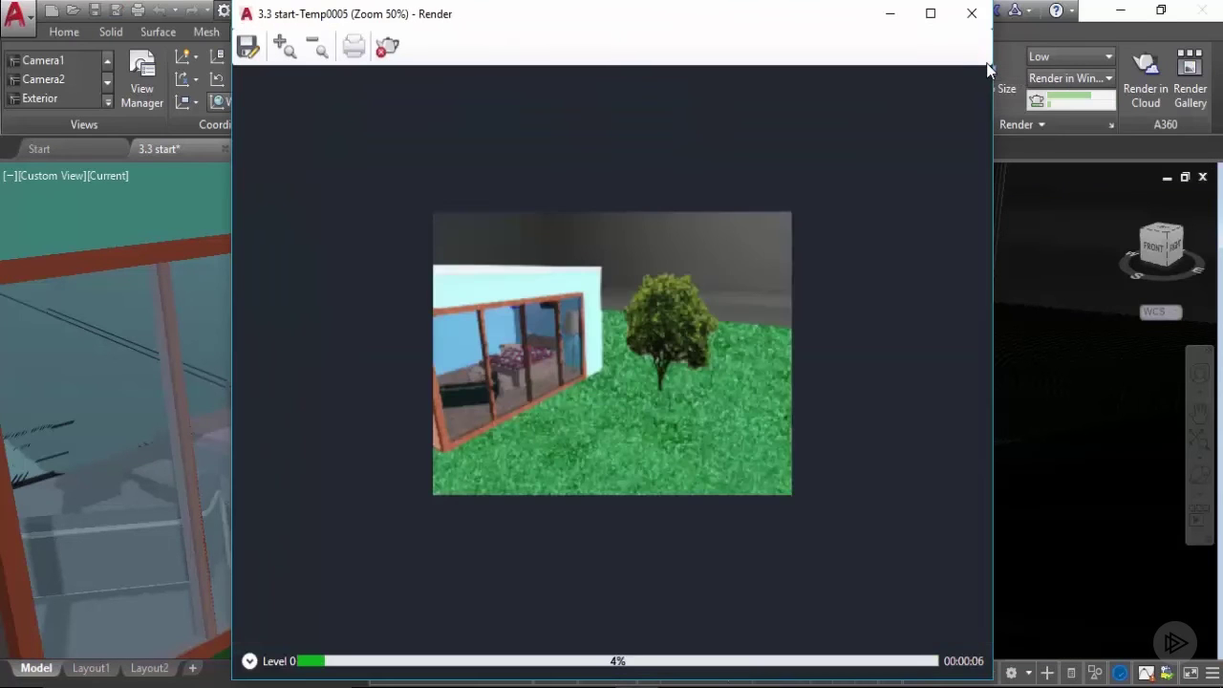
click(284, 46)
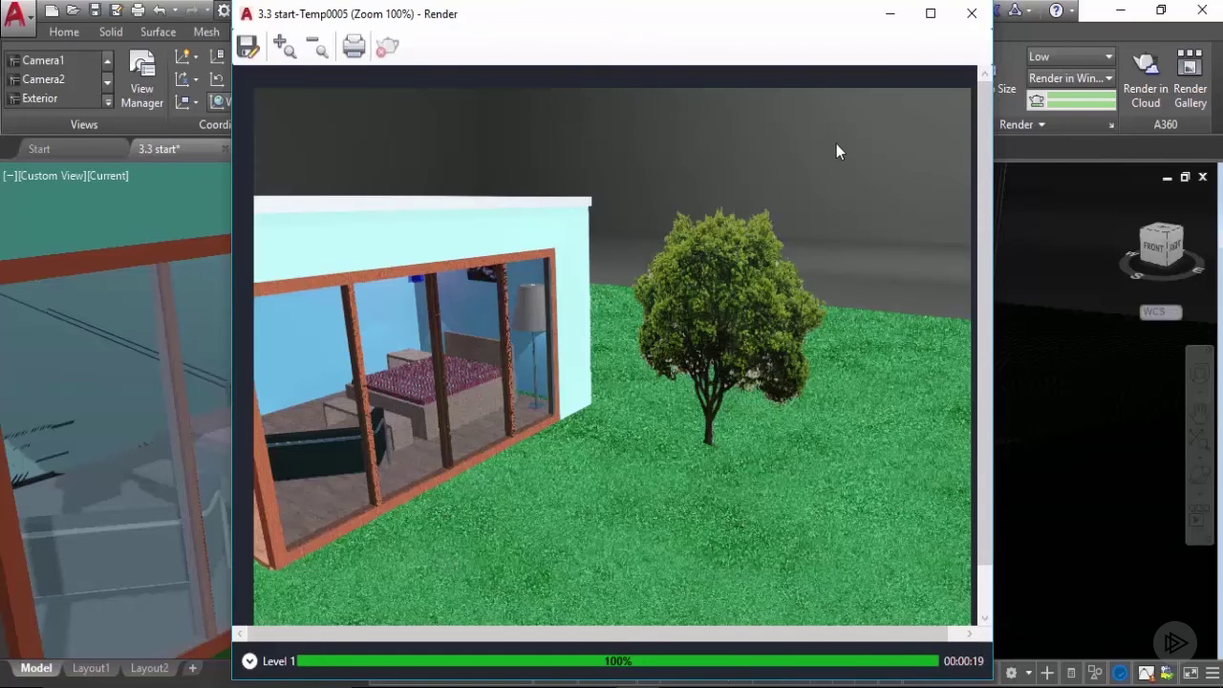
Set the sky to Sky Background and Illumination, then render Temp0006 and view it at 100%
click(972, 13)
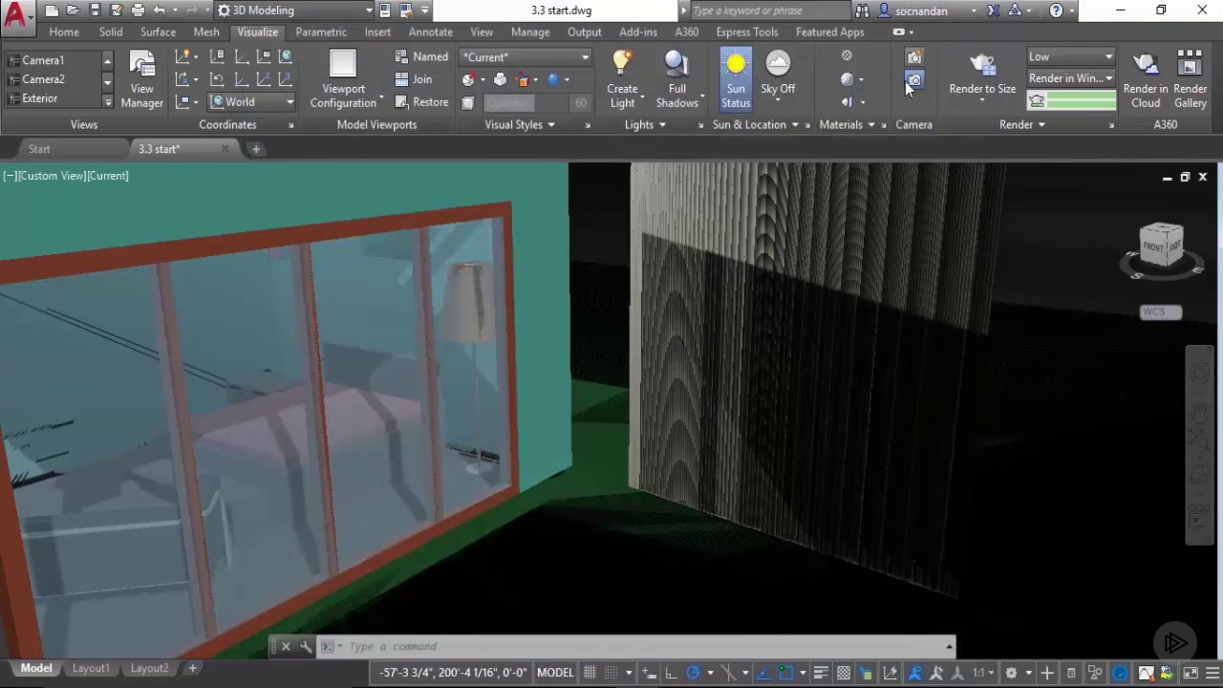
click(778, 91)
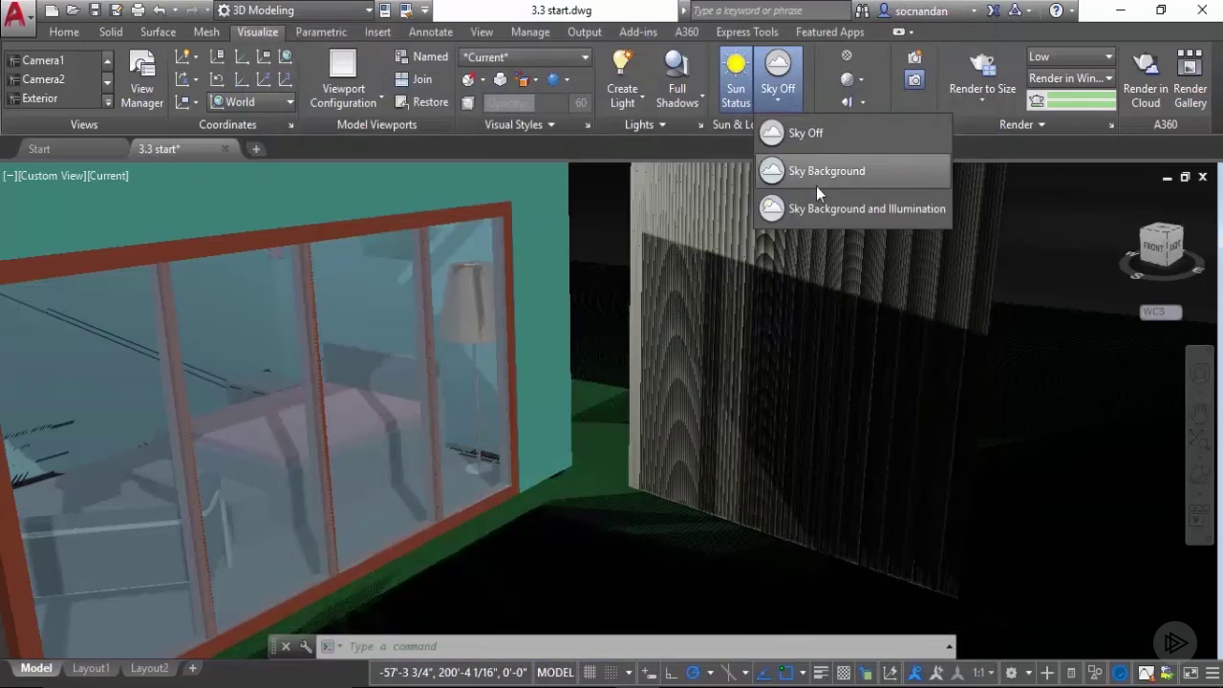
click(827, 210)
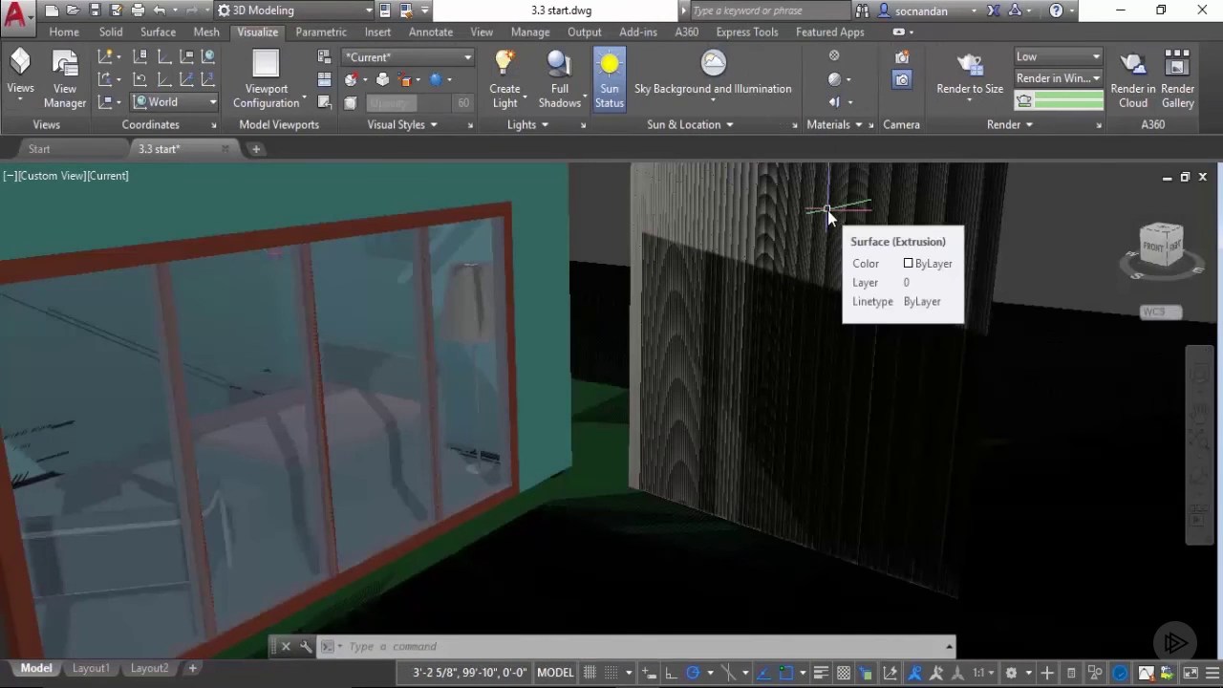
click(968, 78)
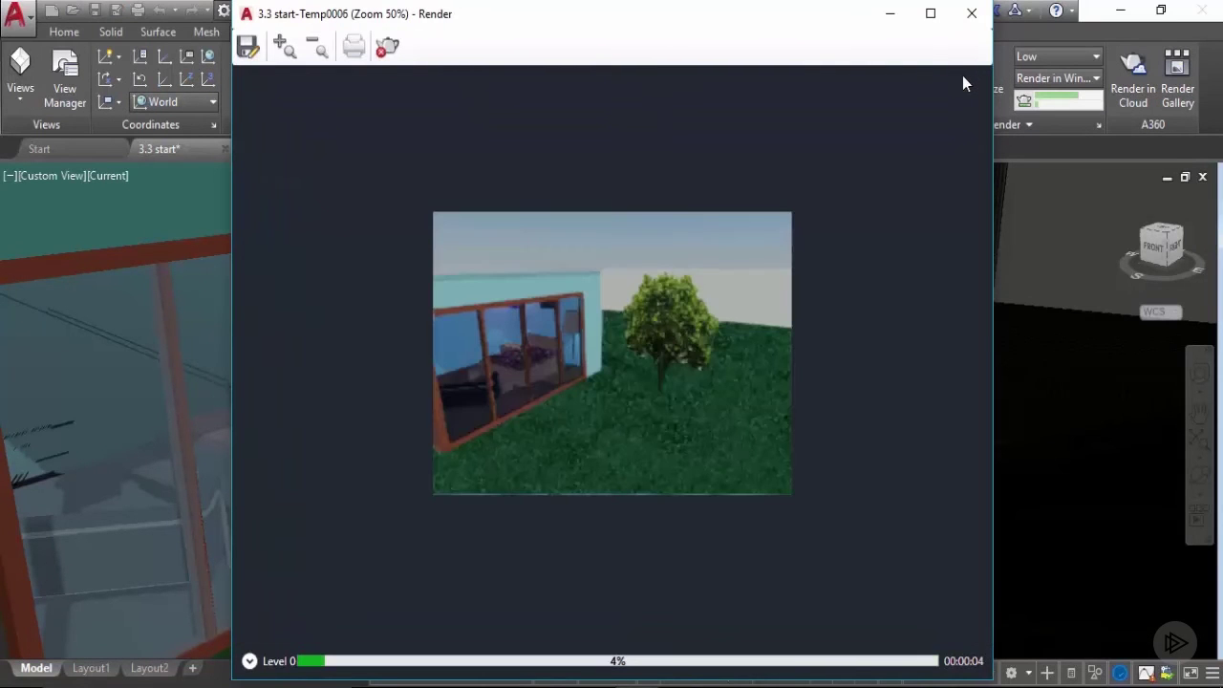
click(284, 45)
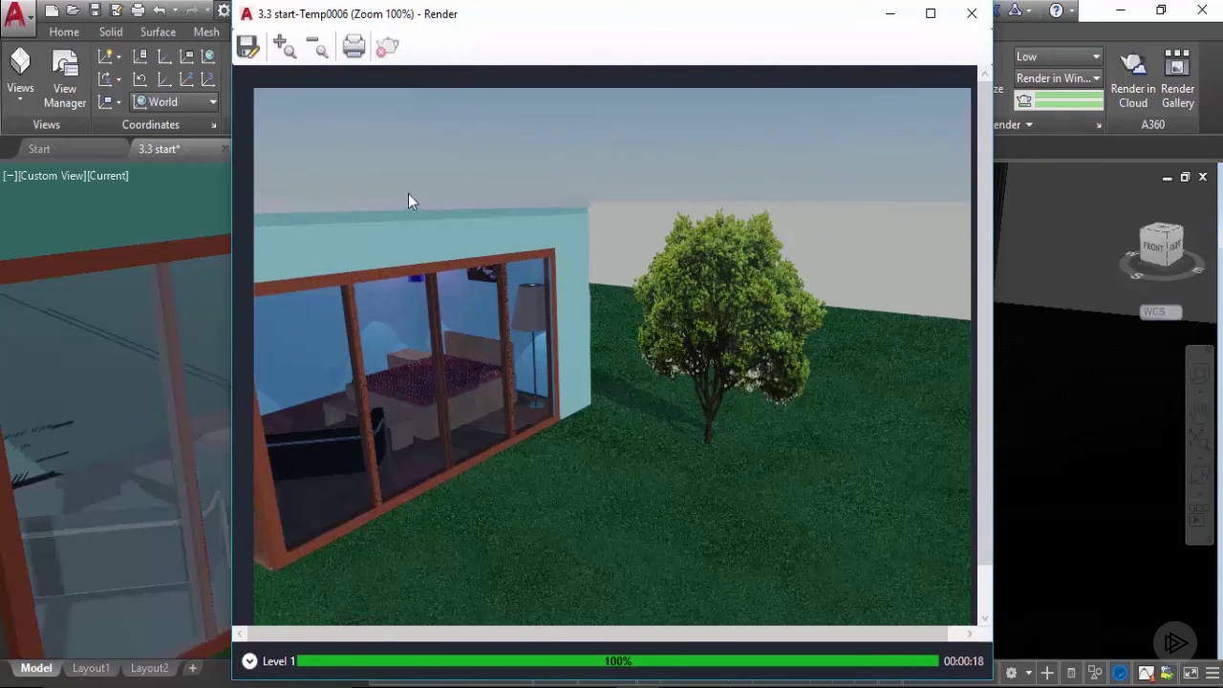
Turn the render environment on using the Village lighting preset with exposure 13
click(972, 13)
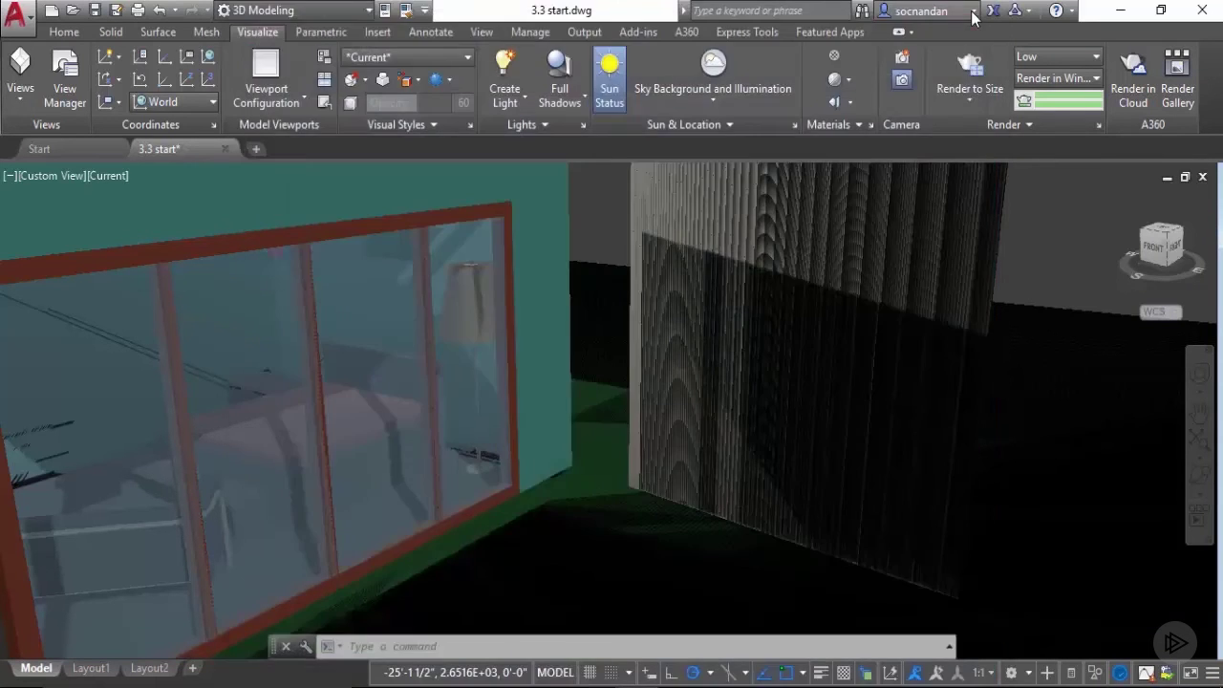
click(984, 126)
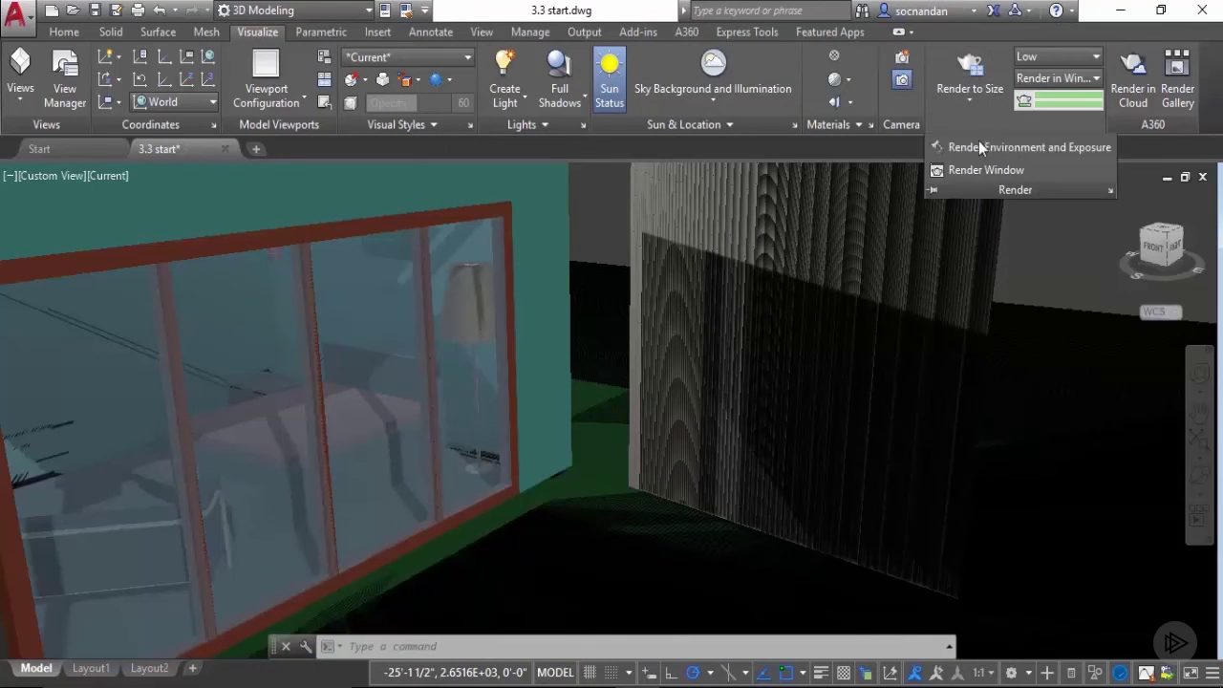
click(978, 150)
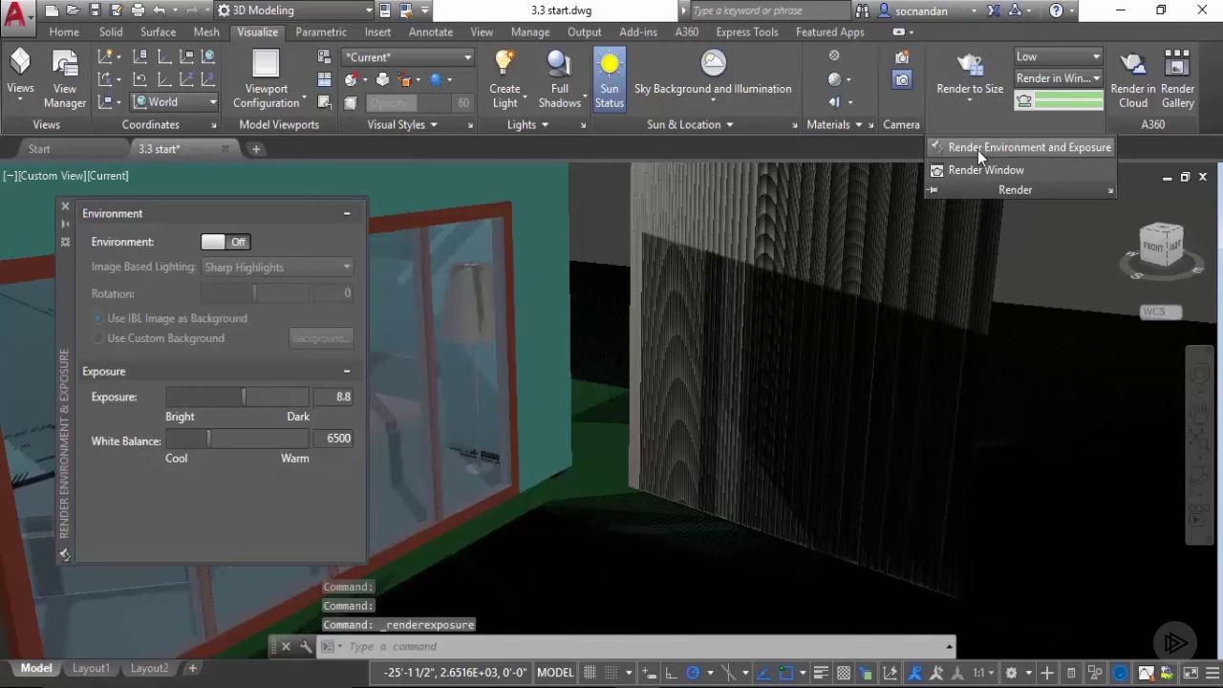
click(239, 242)
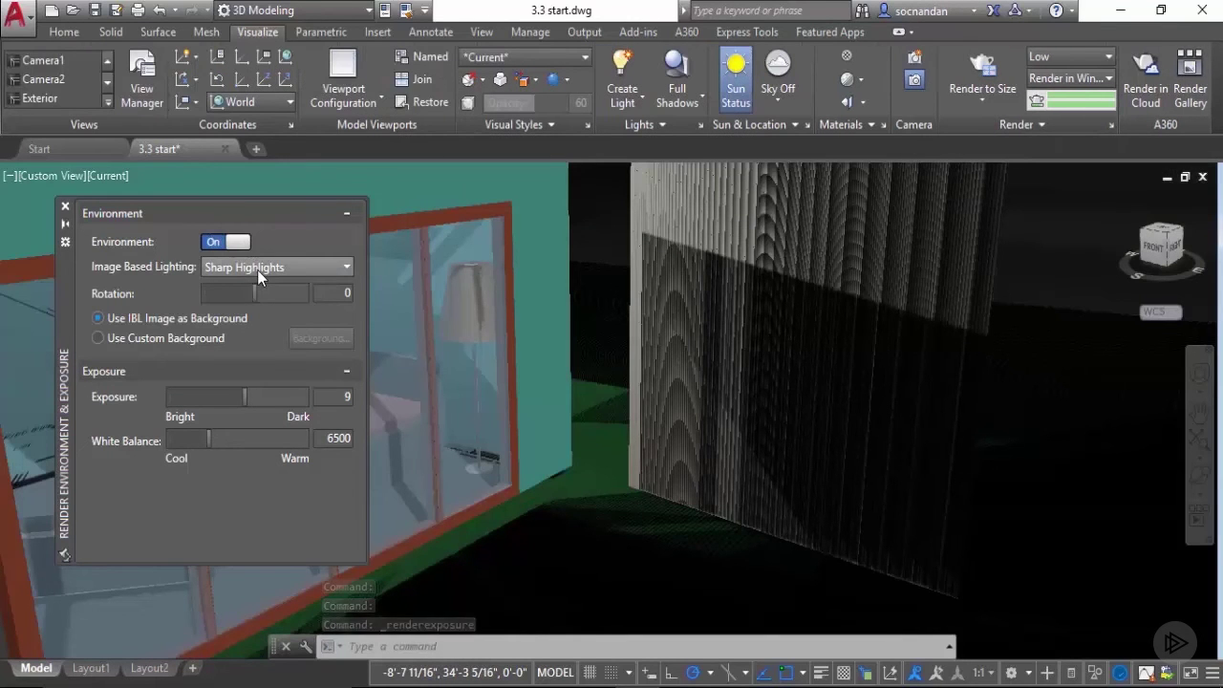
click(257, 269)
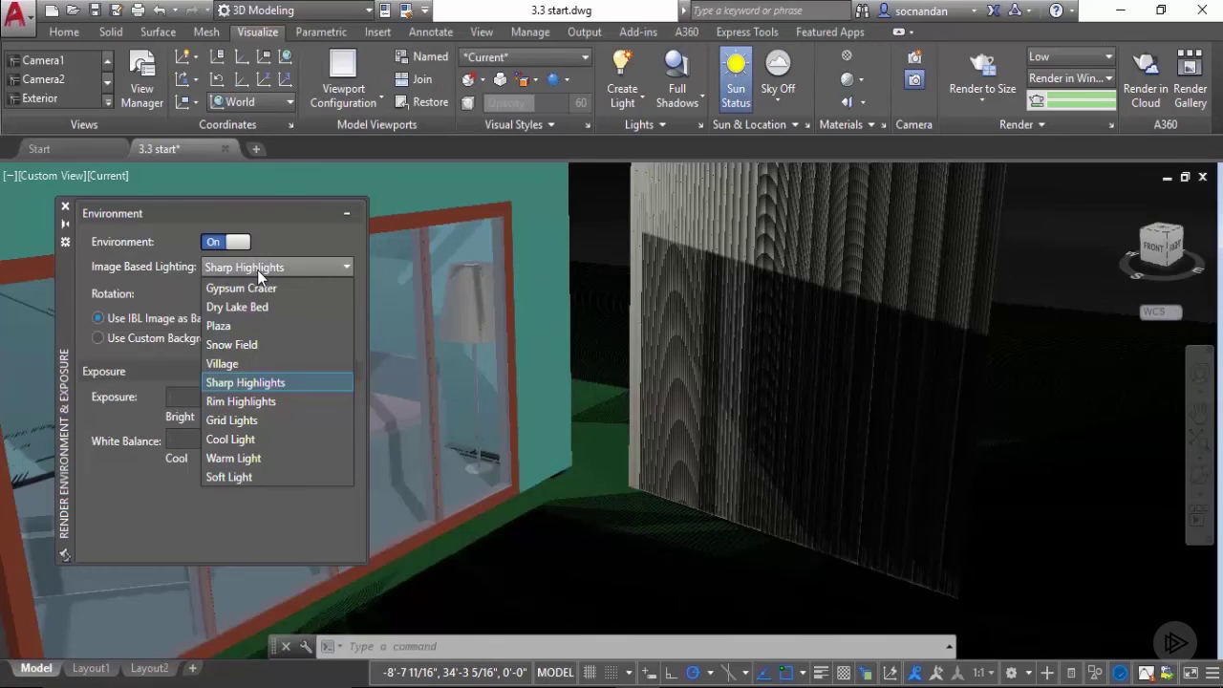
click(246, 366)
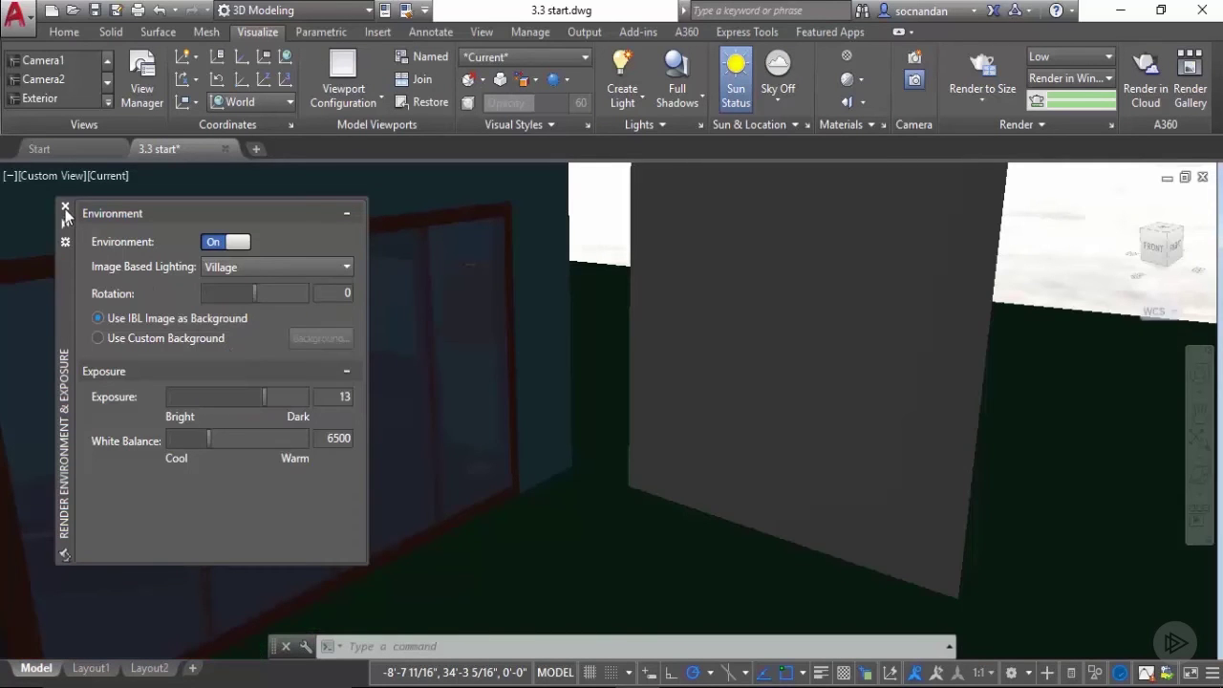
click(65, 207)
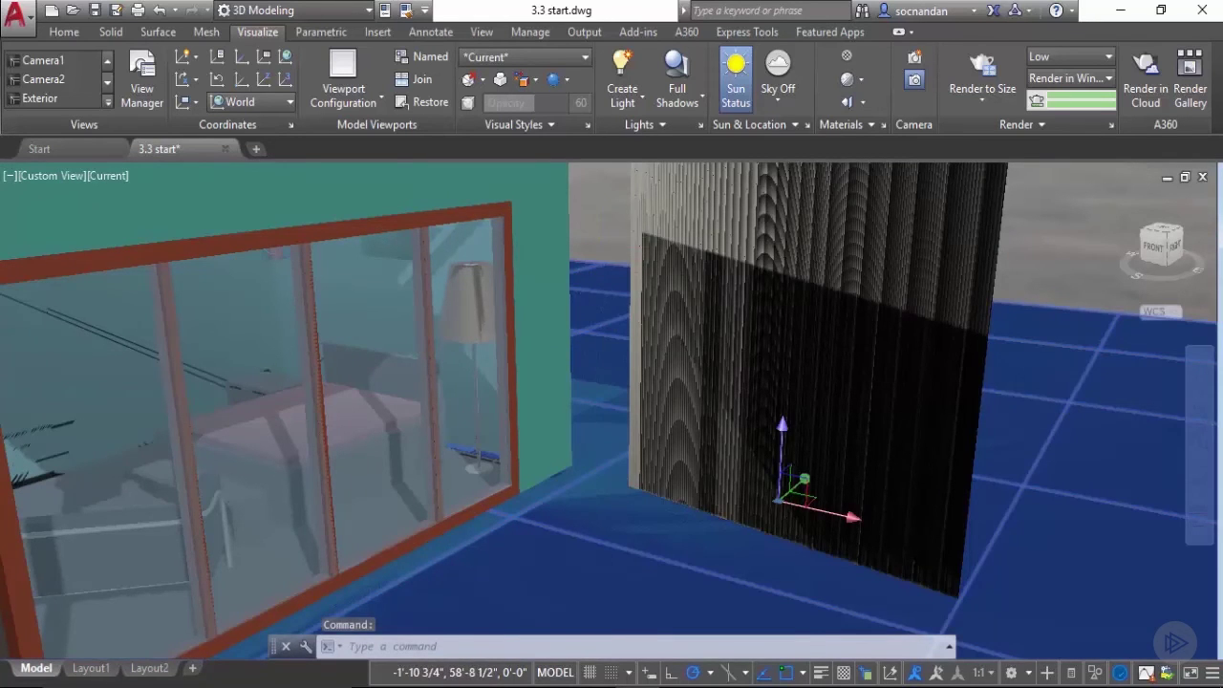
Hide the selected ground surface using Isolate > Hide Objects
right_click(606, 244)
mouse_move(792, 319)
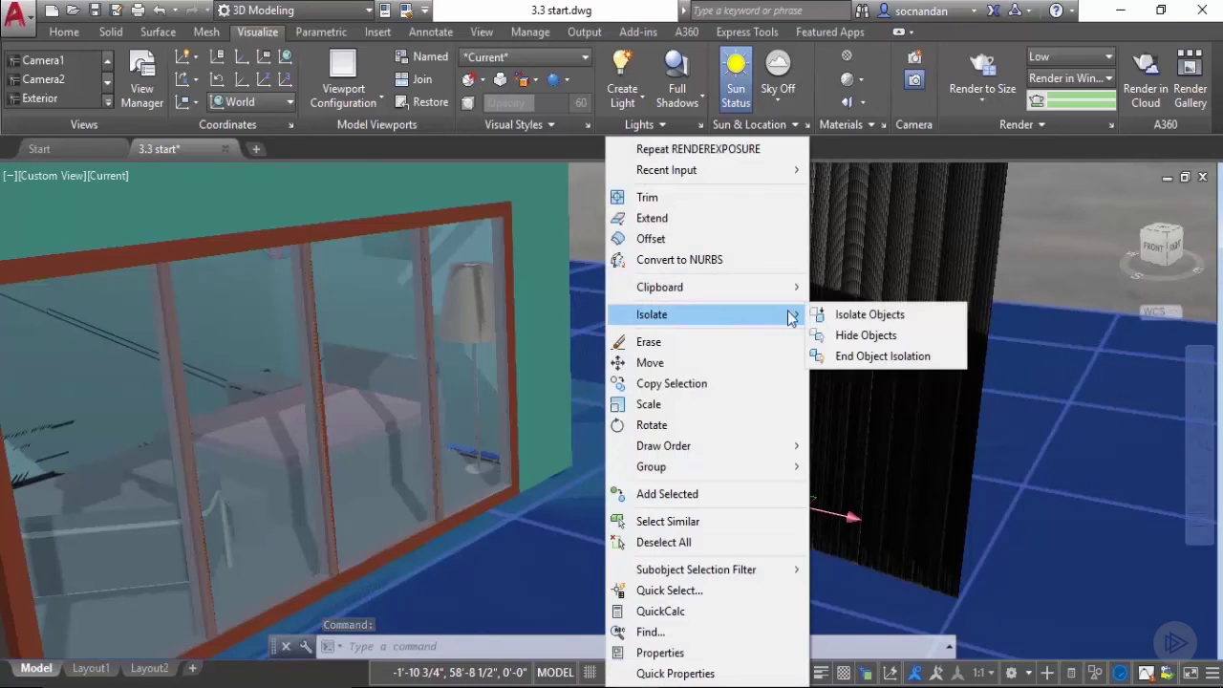
click(851, 336)
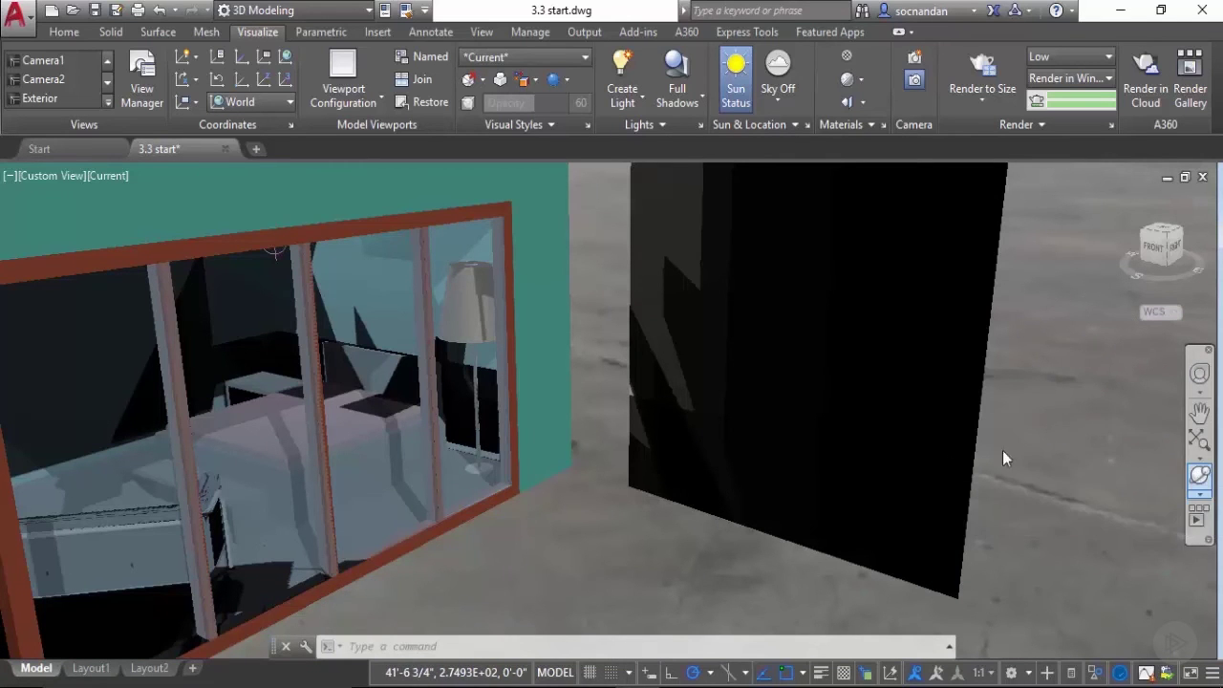
Free-orbit the view so the Village backdrop appears behind the glass wall
click(1199, 475)
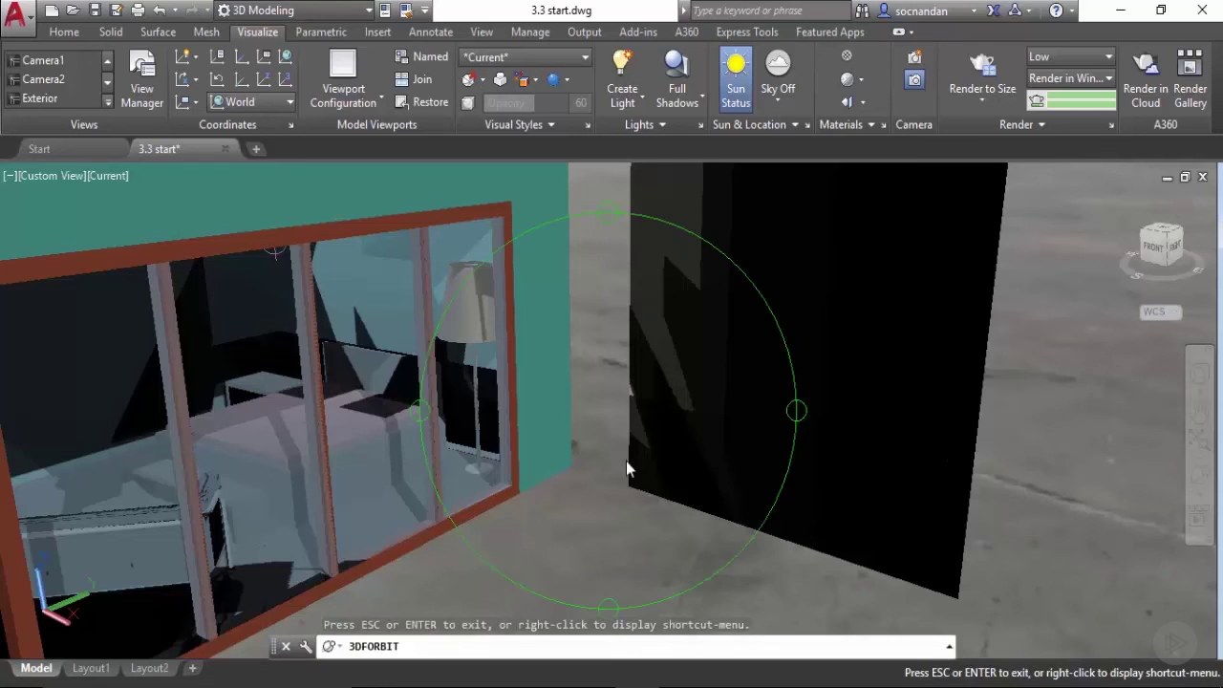
drag(626, 461, 745, 338)
right_click(712, 301)
click(719, 304)
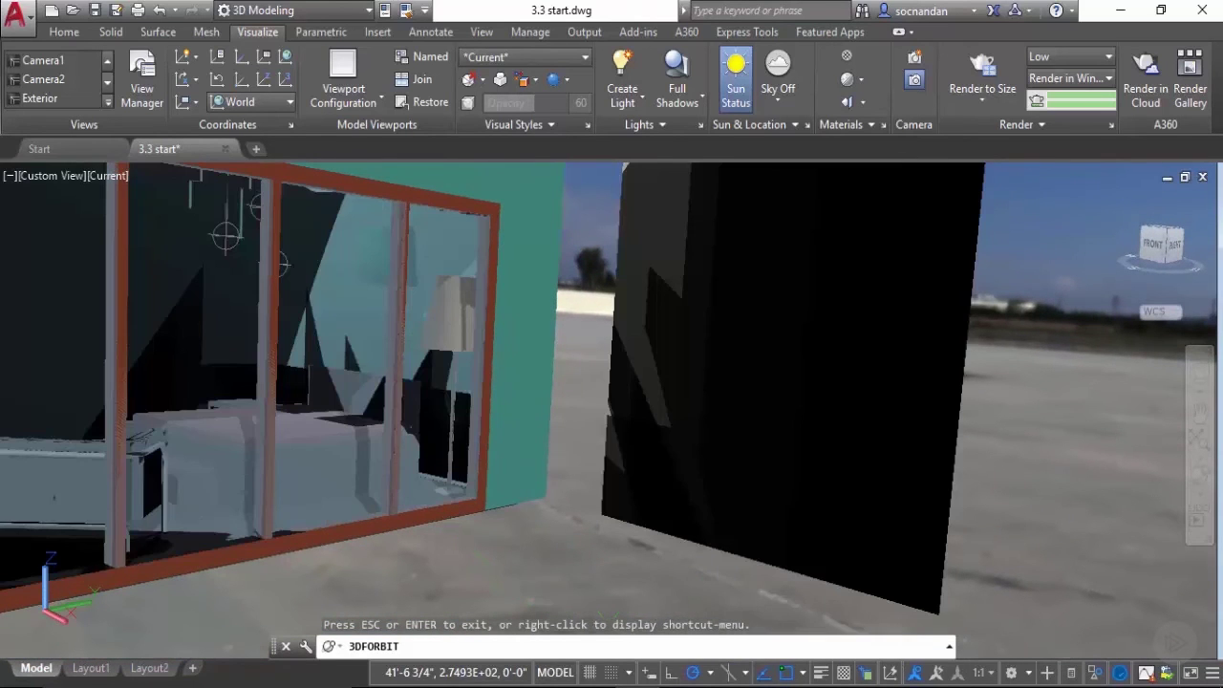
Render the orbited view as Temp0007, check it at 100%, and close it
click(984, 72)
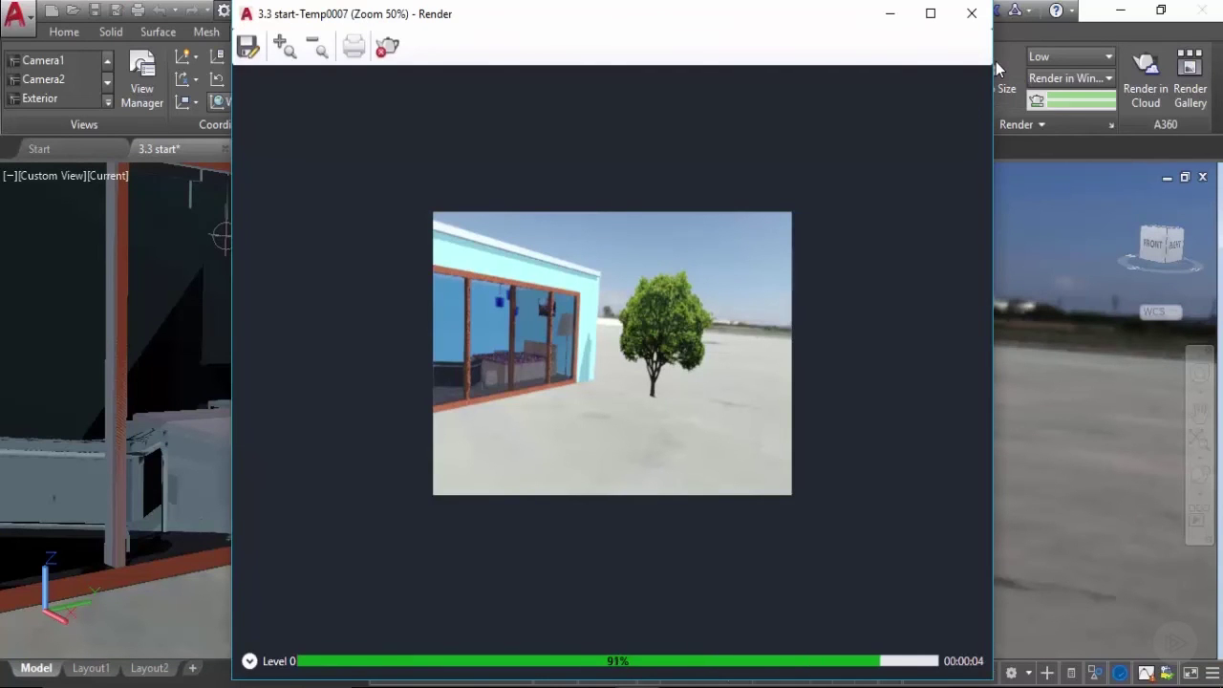
click(285, 48)
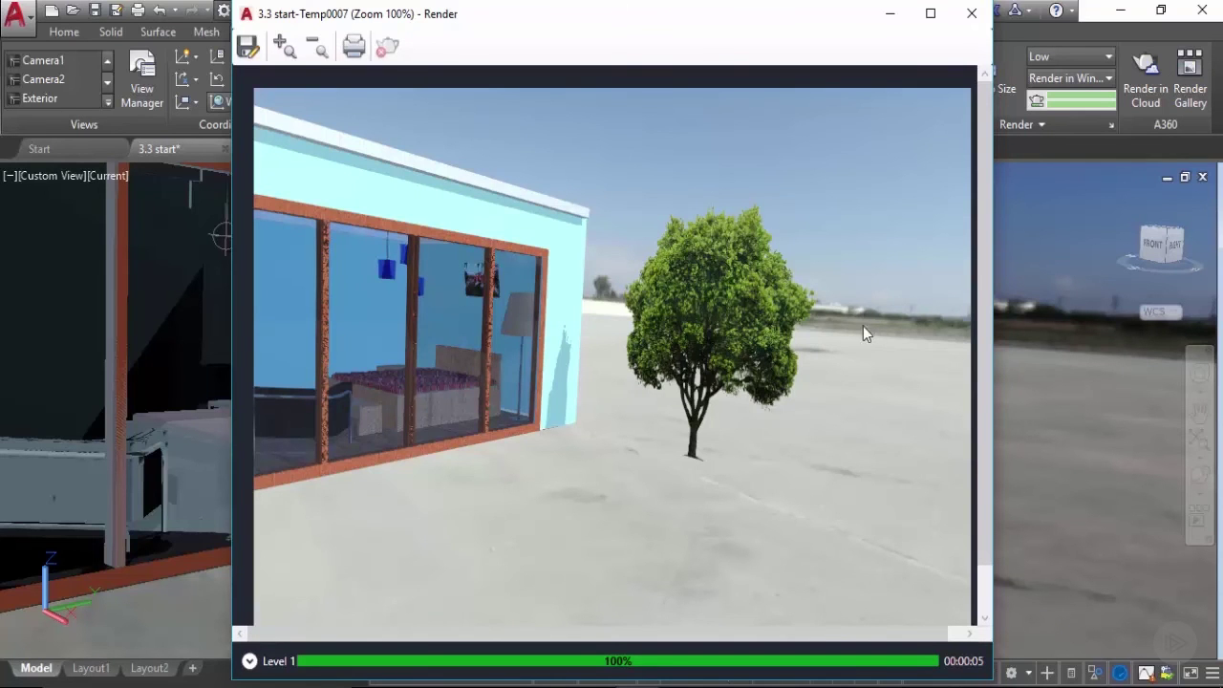
click(964, 17)
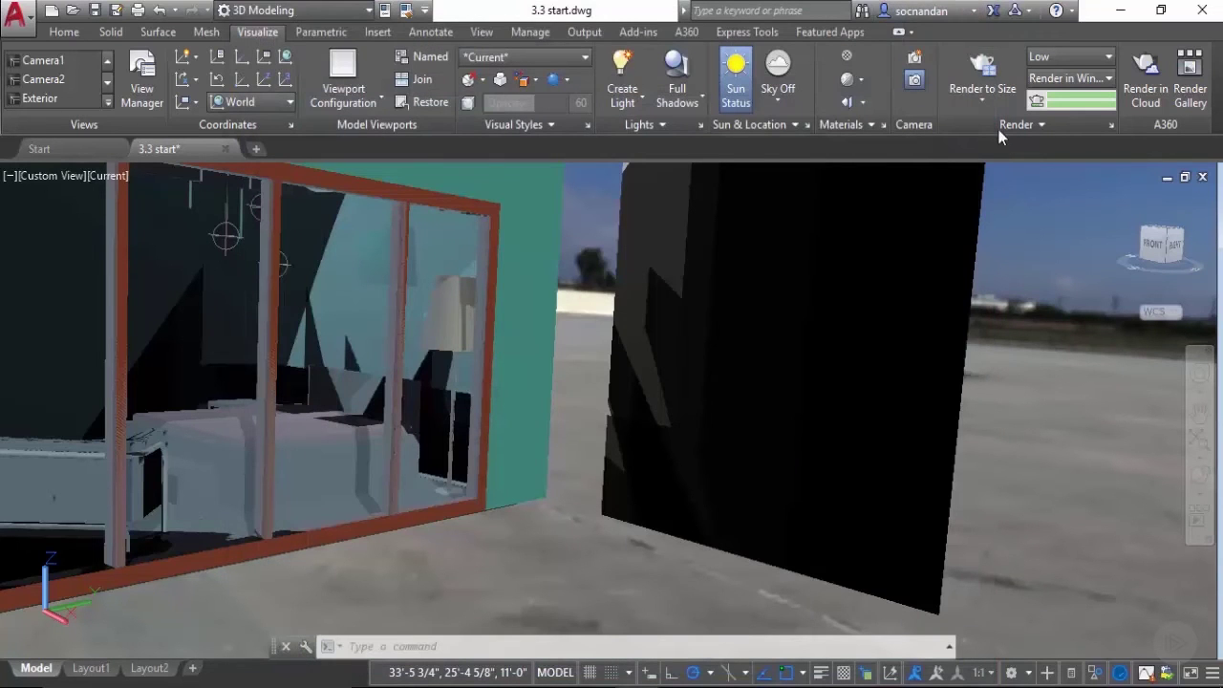
Switch image-based lighting to Plaza and render Temp0008, viewing it at 100%
click(1000, 125)
click(999, 147)
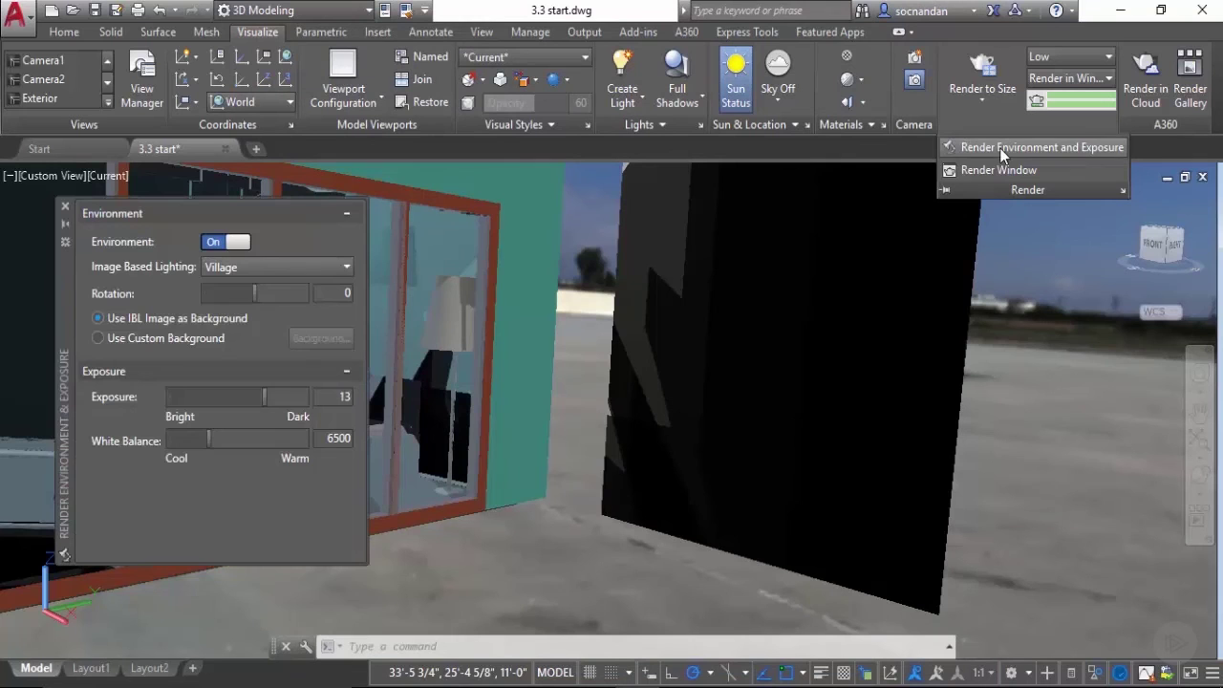
click(279, 269)
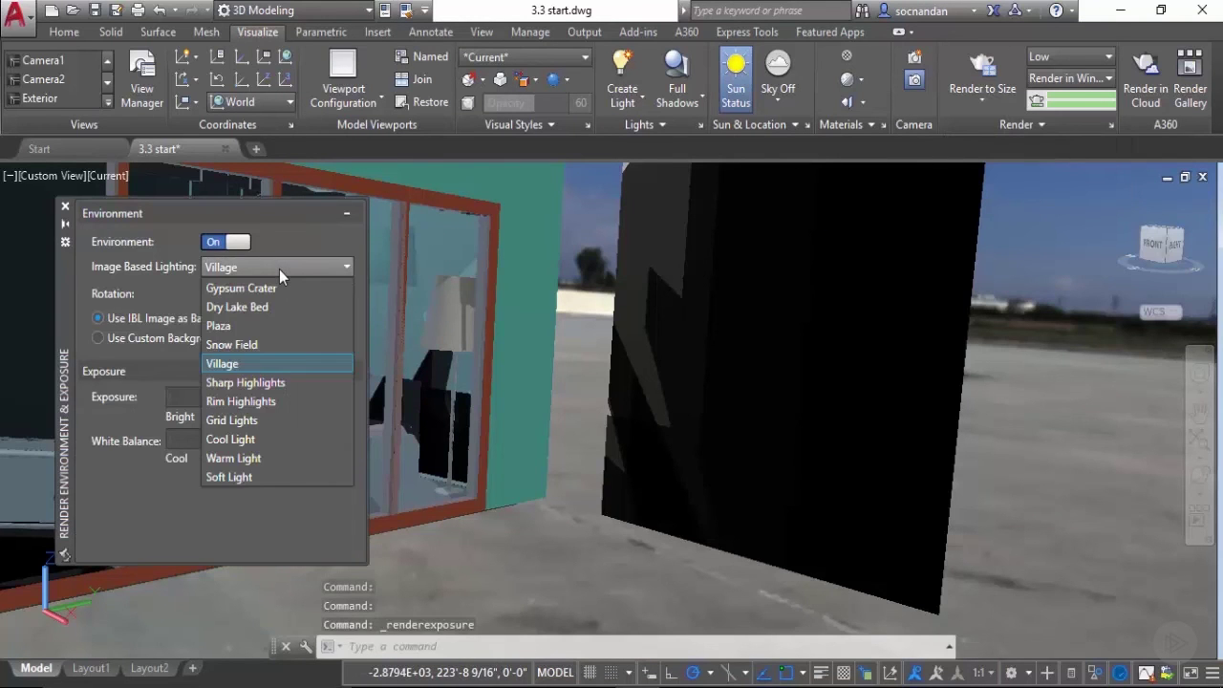
click(229, 326)
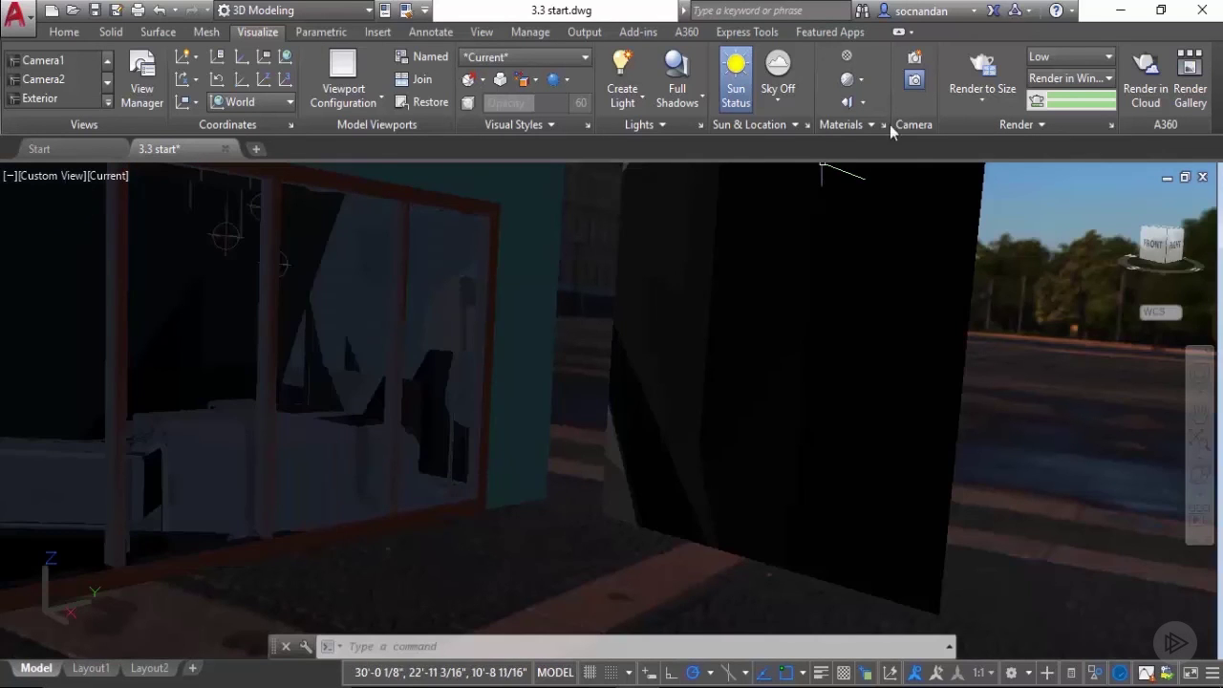
click(988, 67)
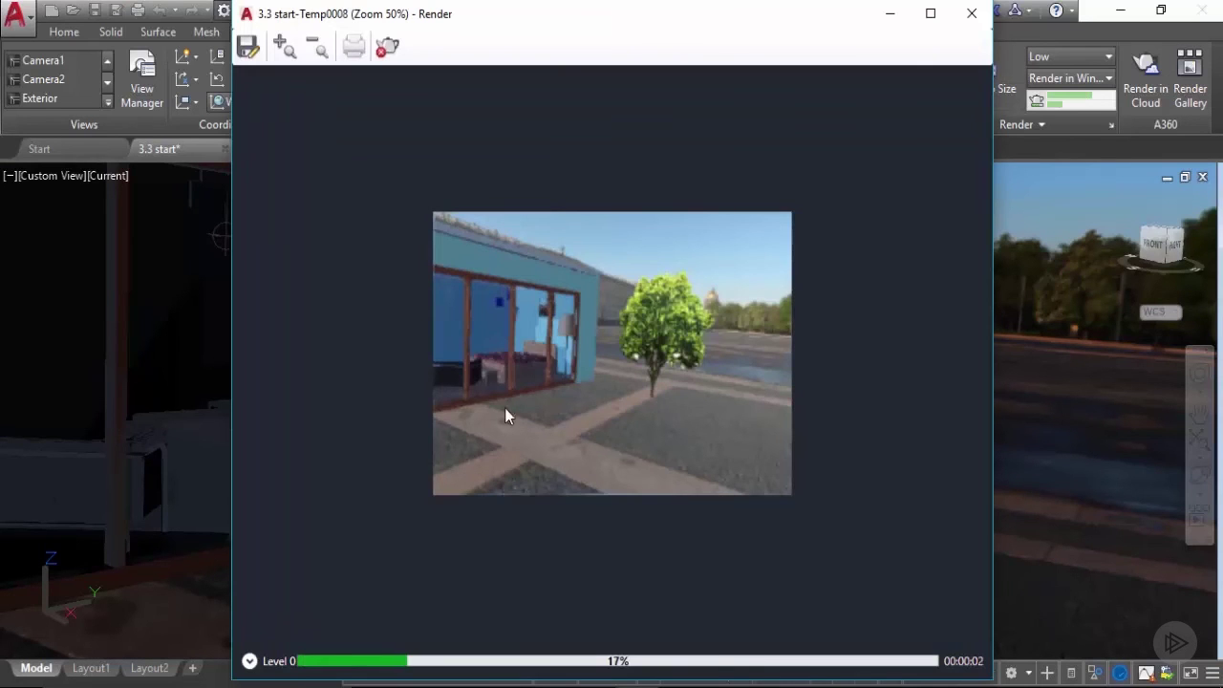
click(284, 46)
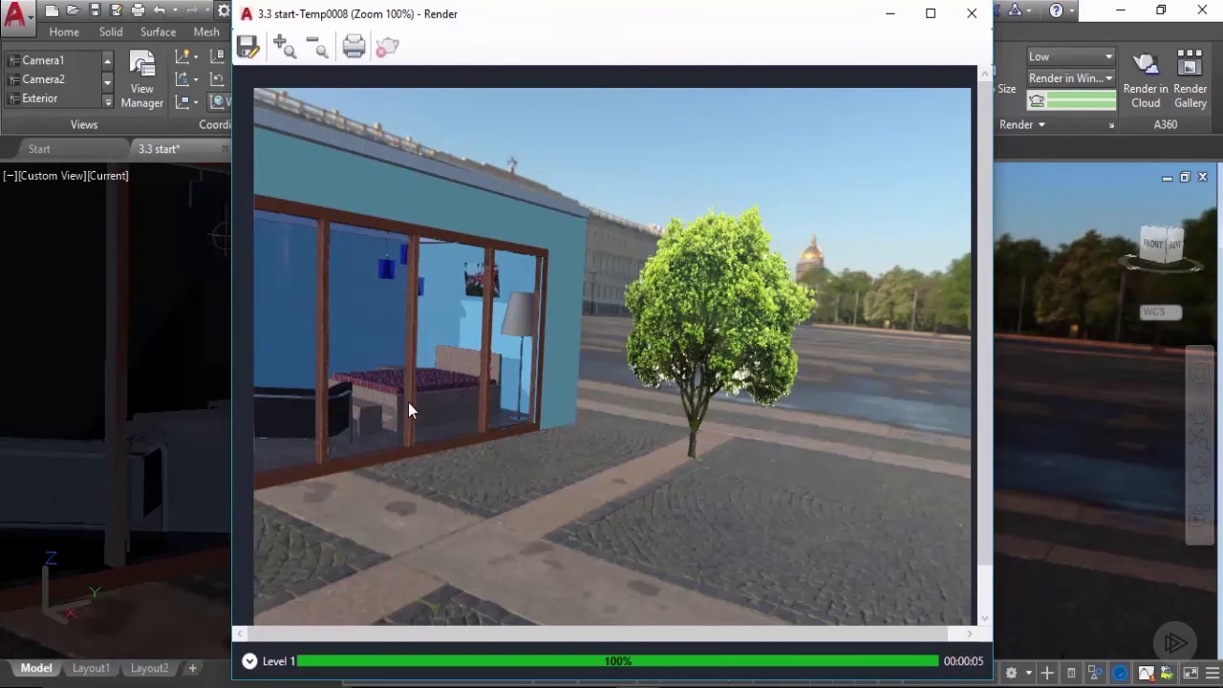
Raise the render environment exposure from 13 to 14
click(972, 14)
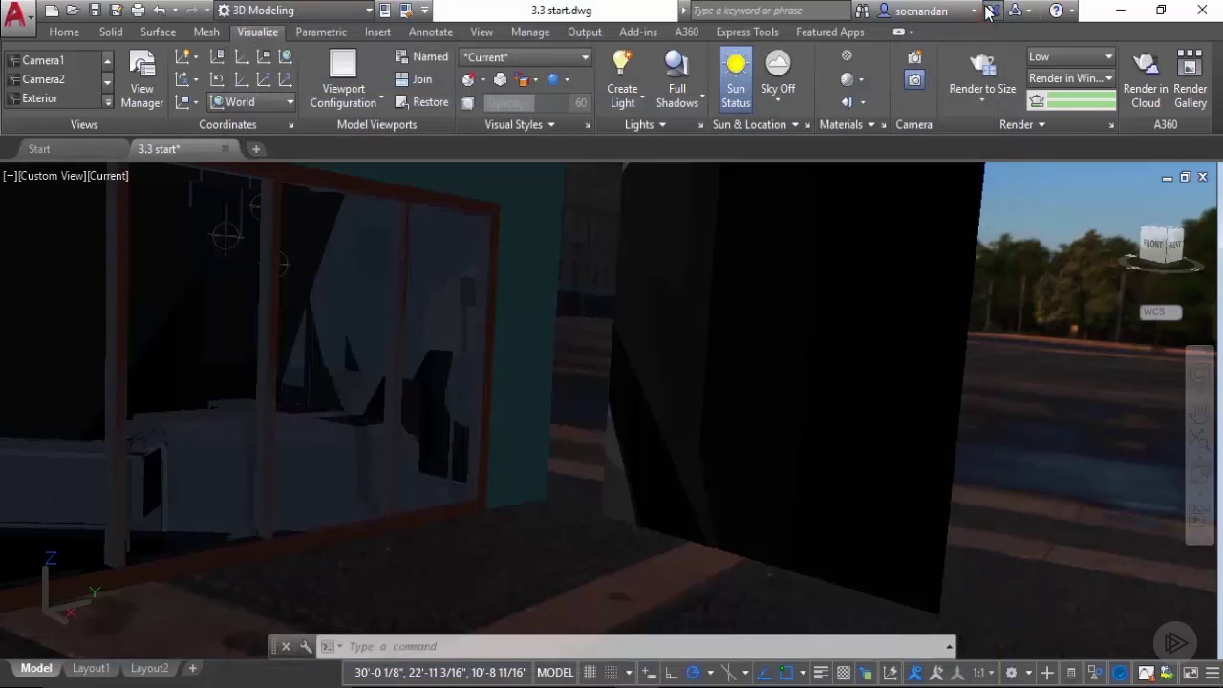
click(1003, 125)
click(987, 147)
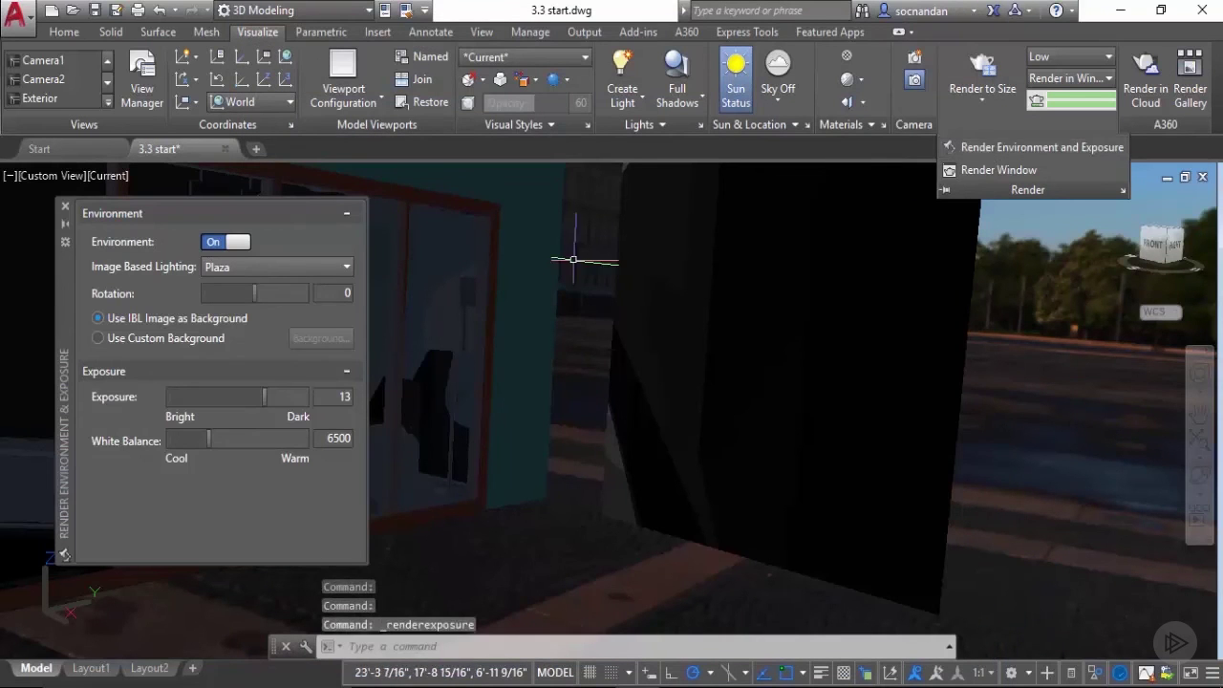
click(350, 400)
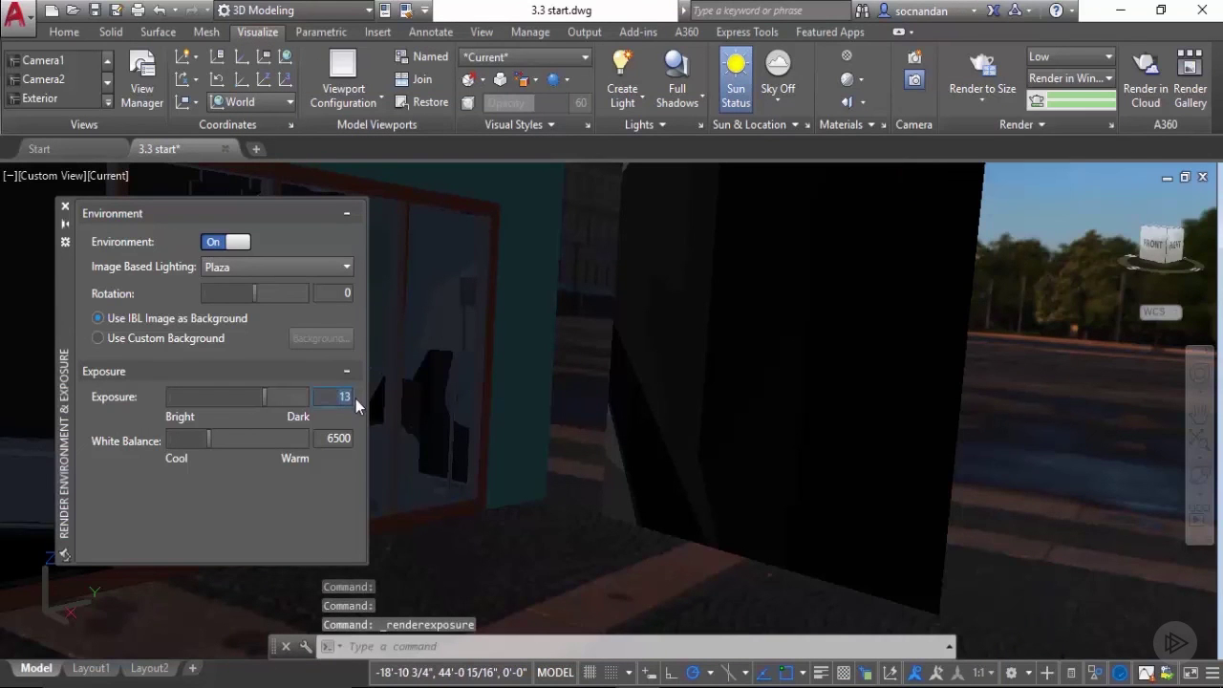
text(14)
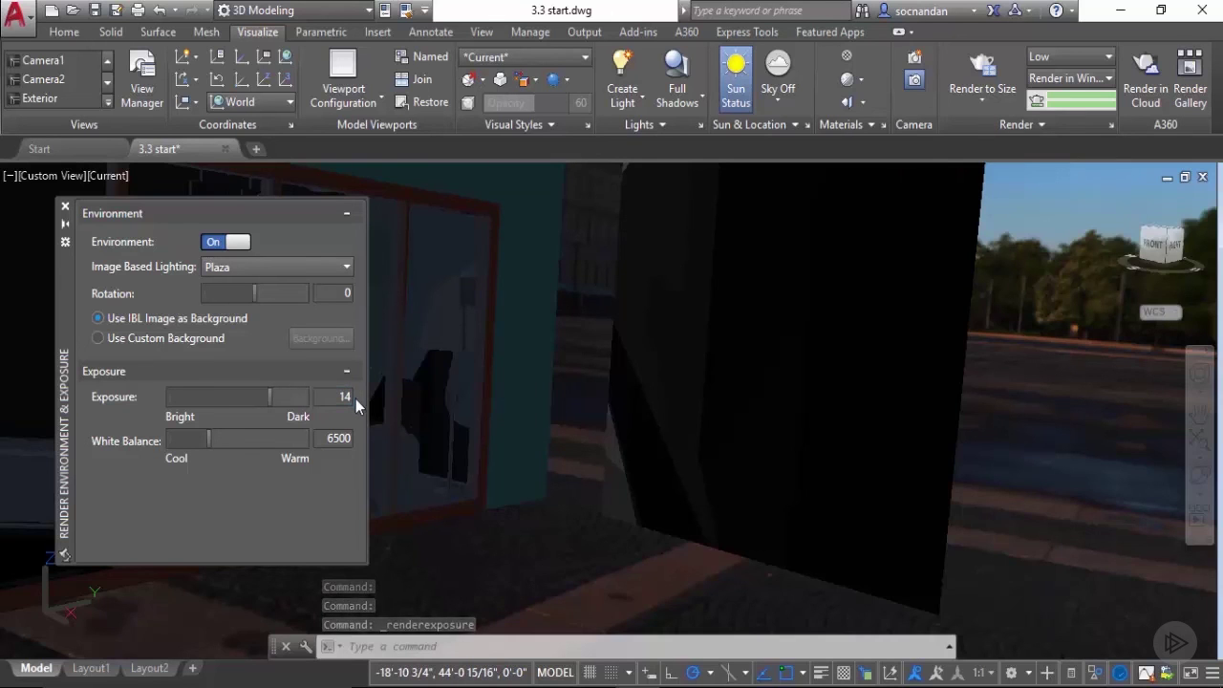
key(Return)
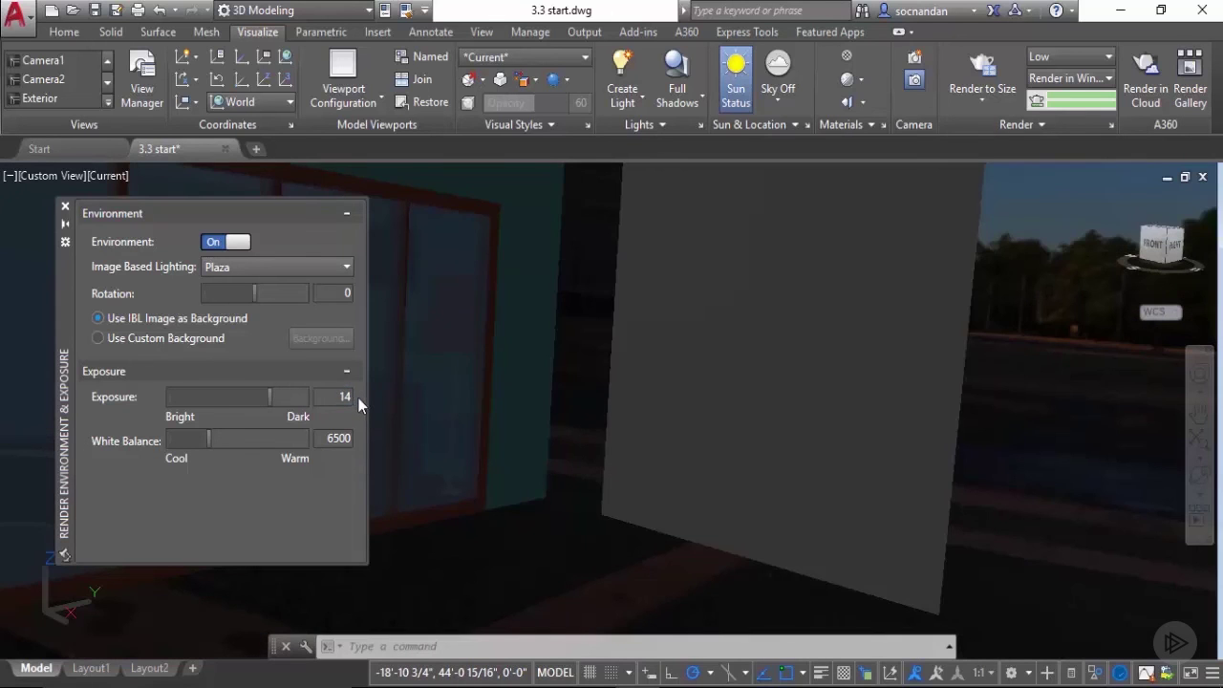
click(65, 206)
Re-render the Plaza-lit exterior scene and view the result at 100%
click(984, 67)
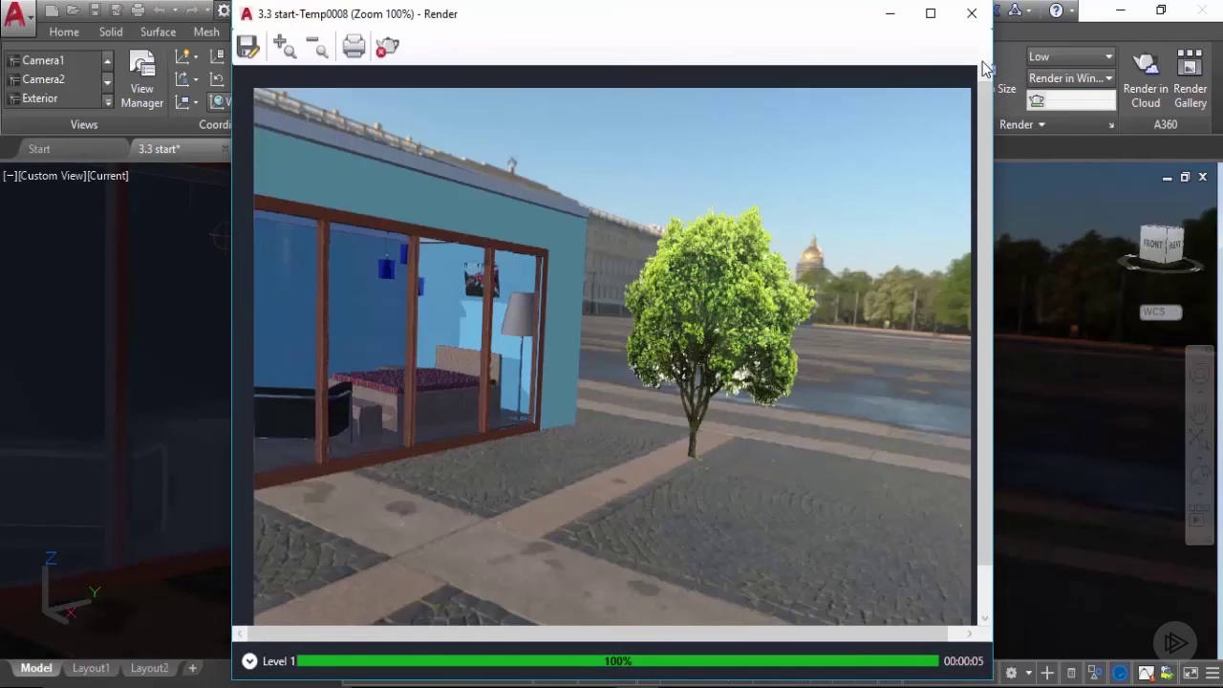
click(984, 67)
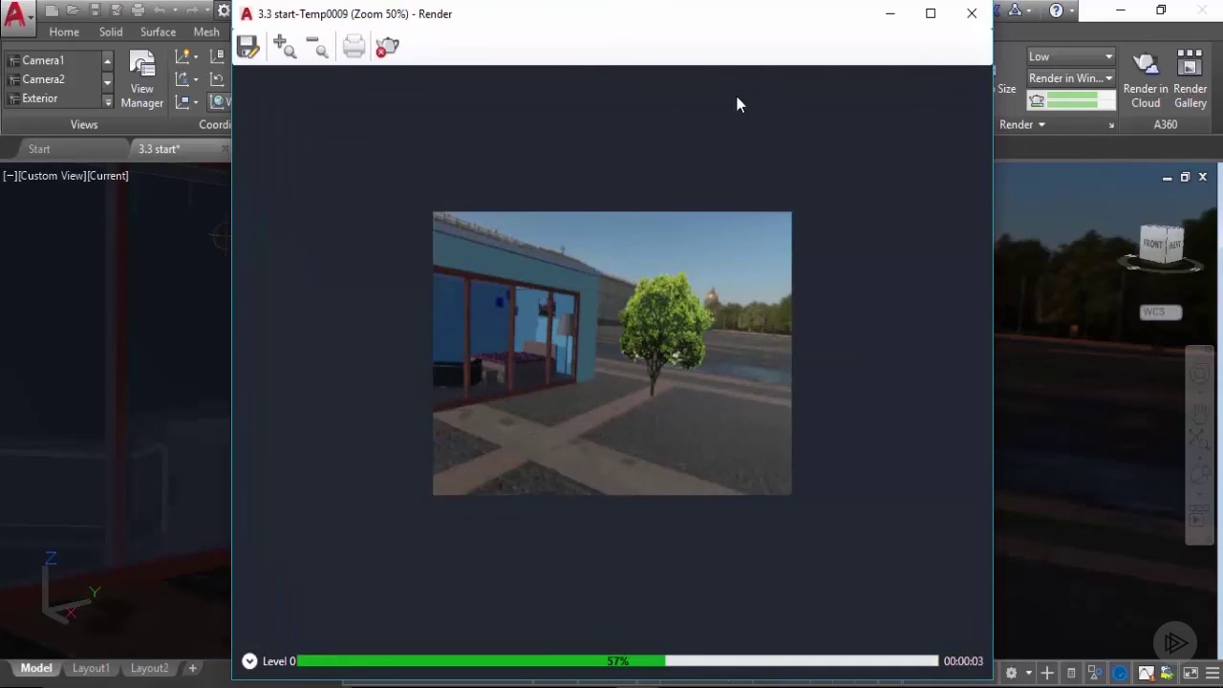
click(284, 46)
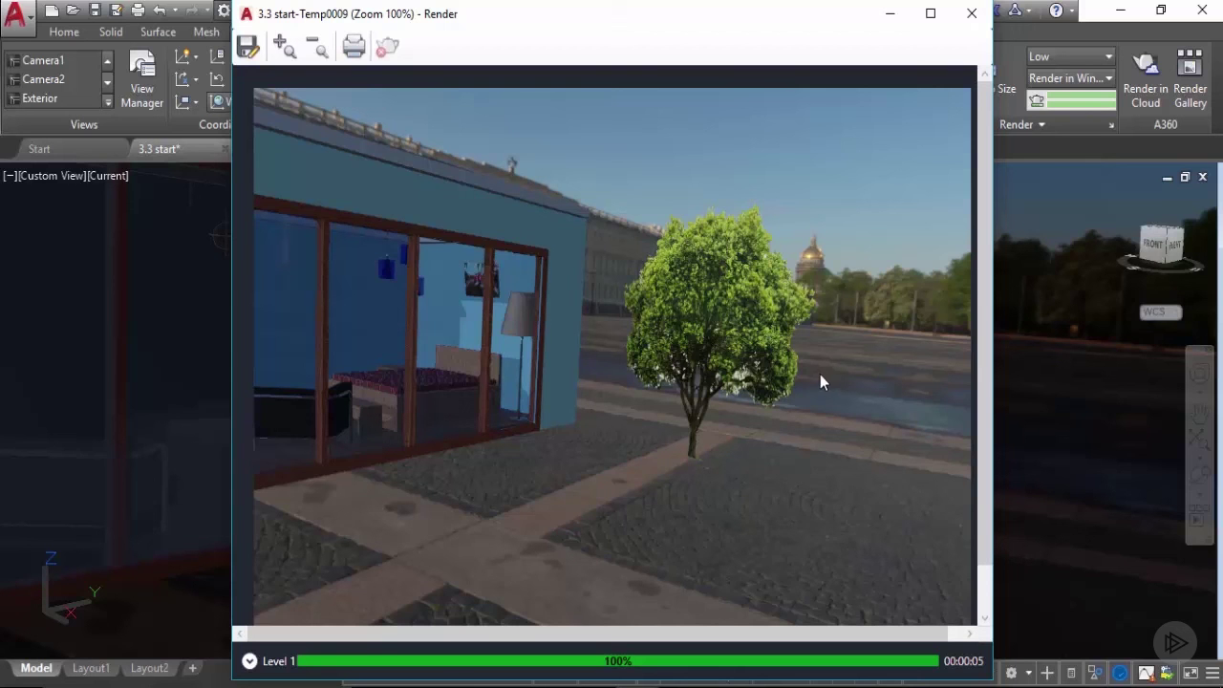
Save the current exterior viewpoint in View Manager as a new view named 'Exterior new'
click(972, 14)
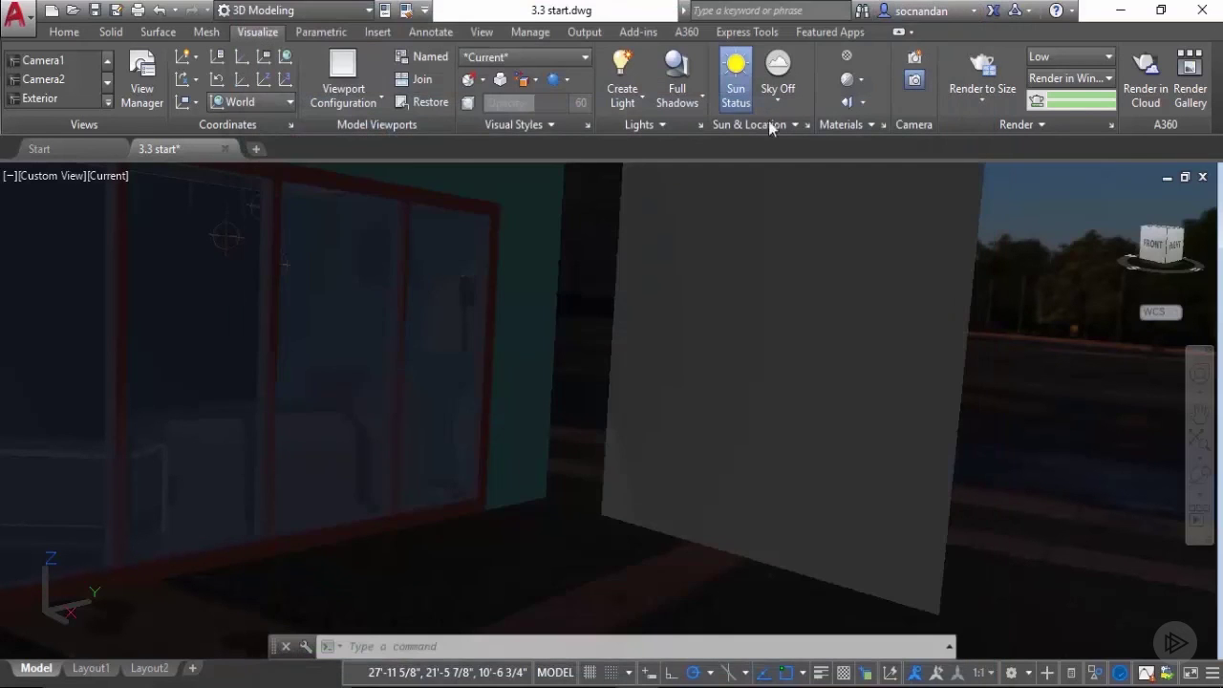
click(140, 76)
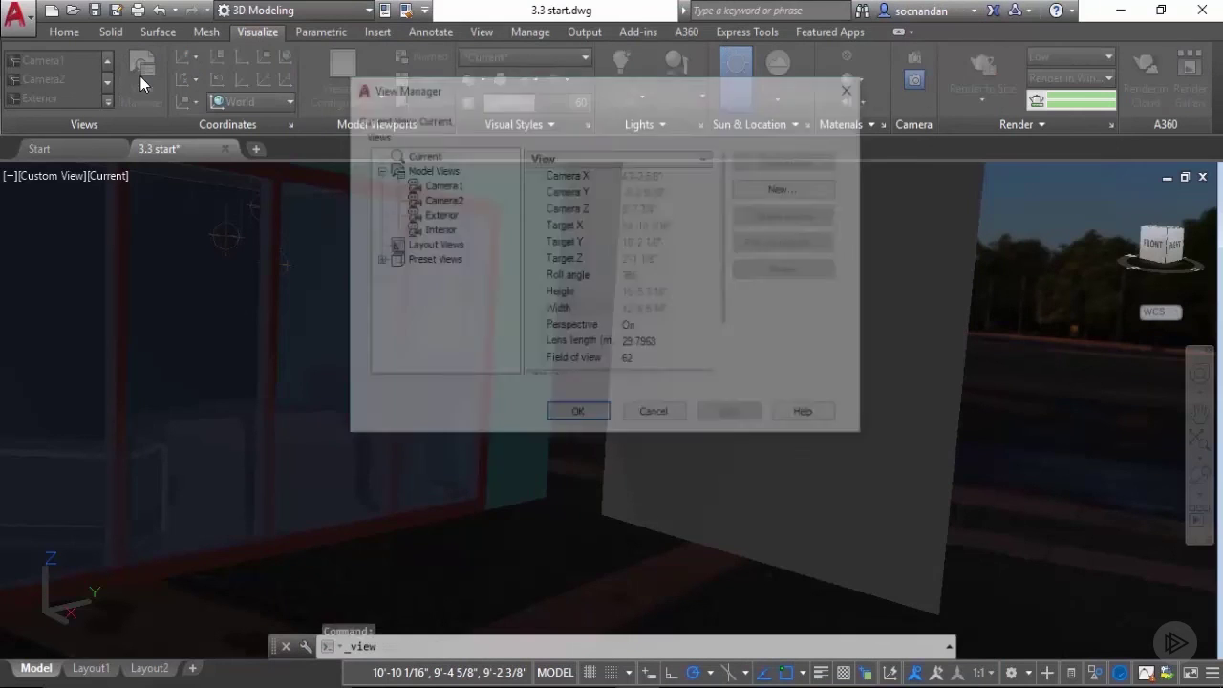
click(799, 191)
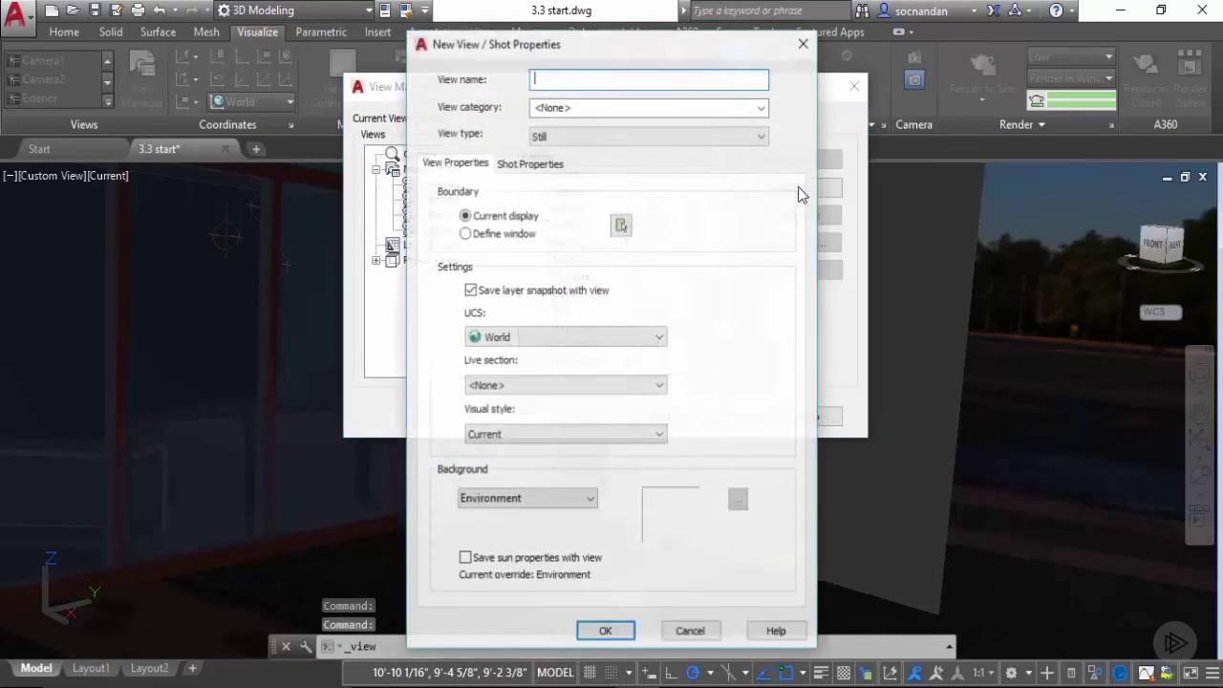
text(E)
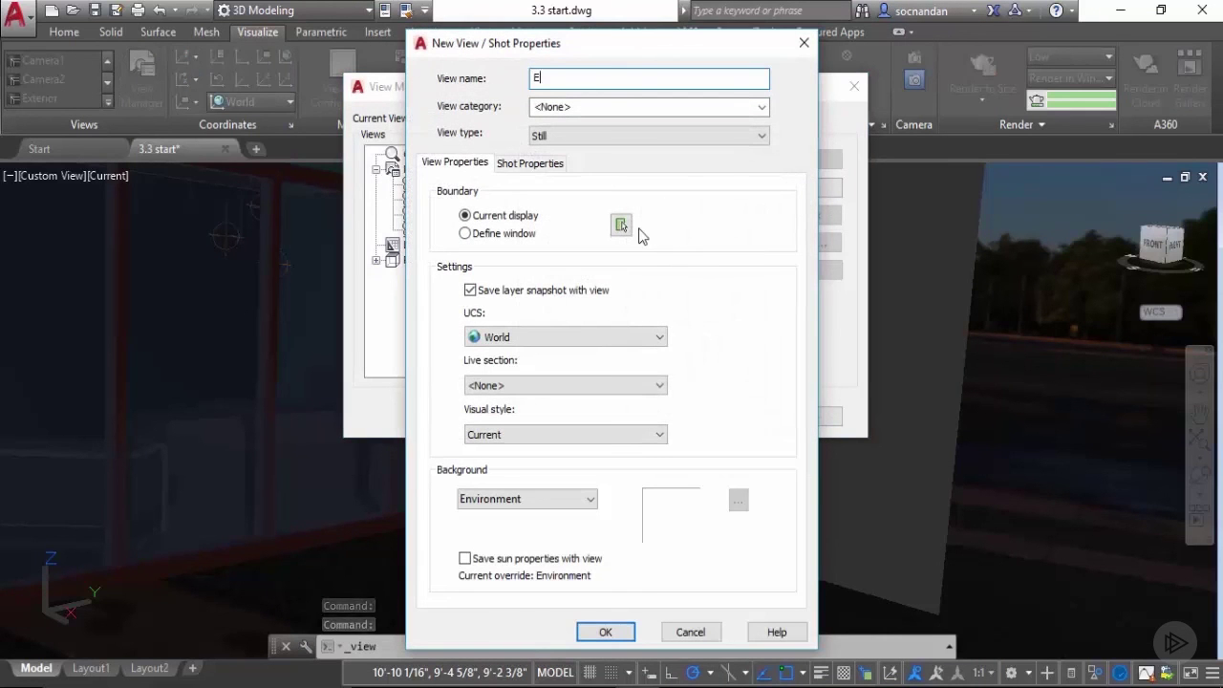
text(xtr)
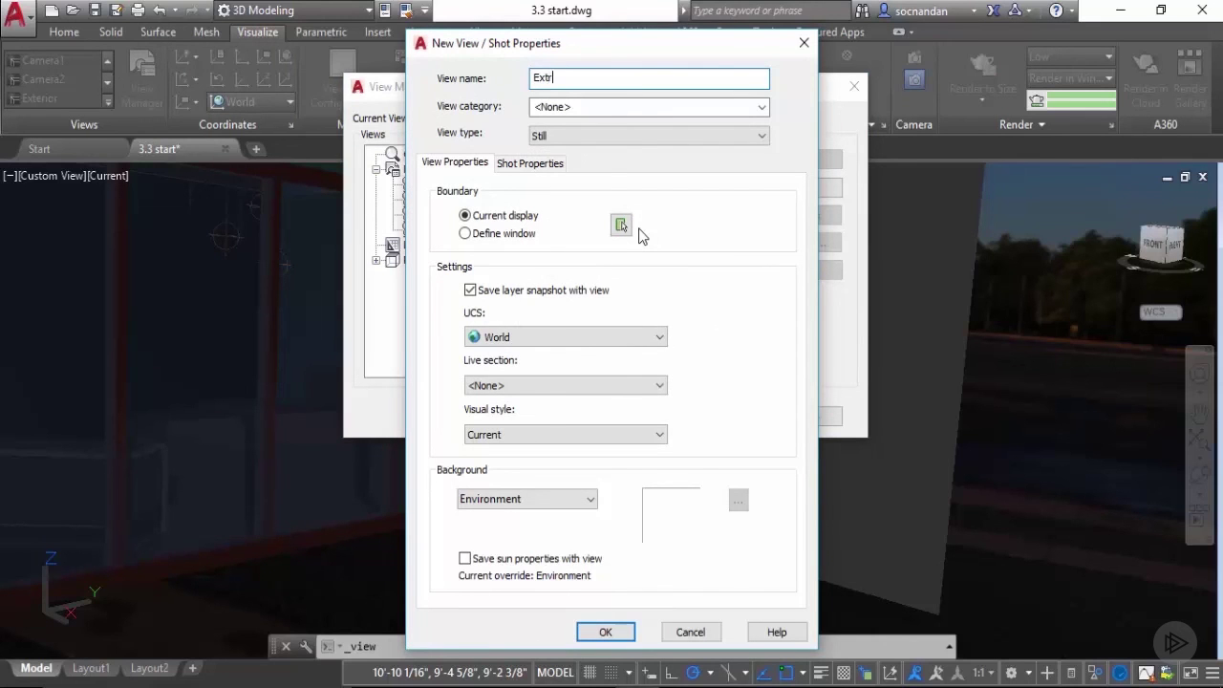
text(erior new)
click(606, 632)
click(578, 417)
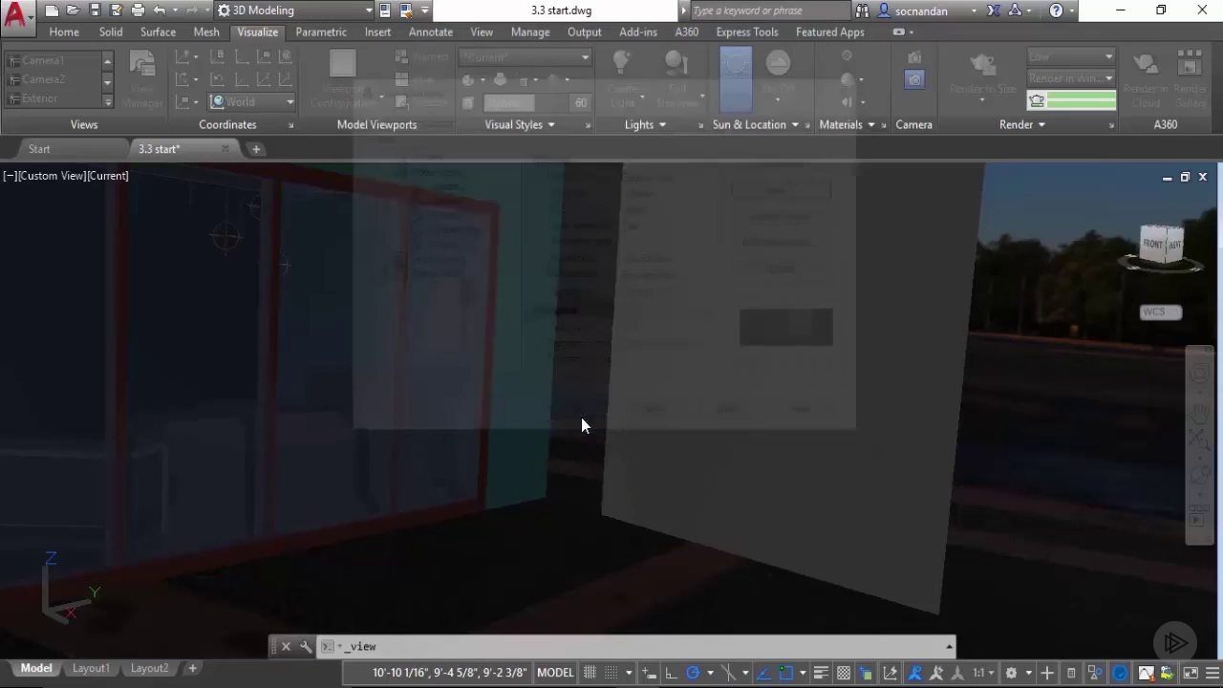